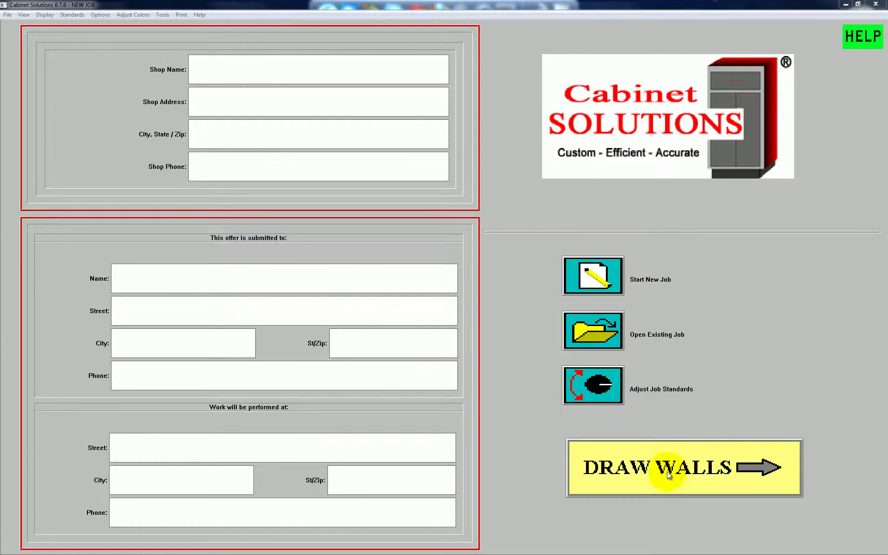
- Draw a 144-inch top wall and a 144-inch left wall down from its left end
{"action": "left_click", "coordinate": [686, 475]}
{"action": "left_click", "coordinate": [56, 200]}
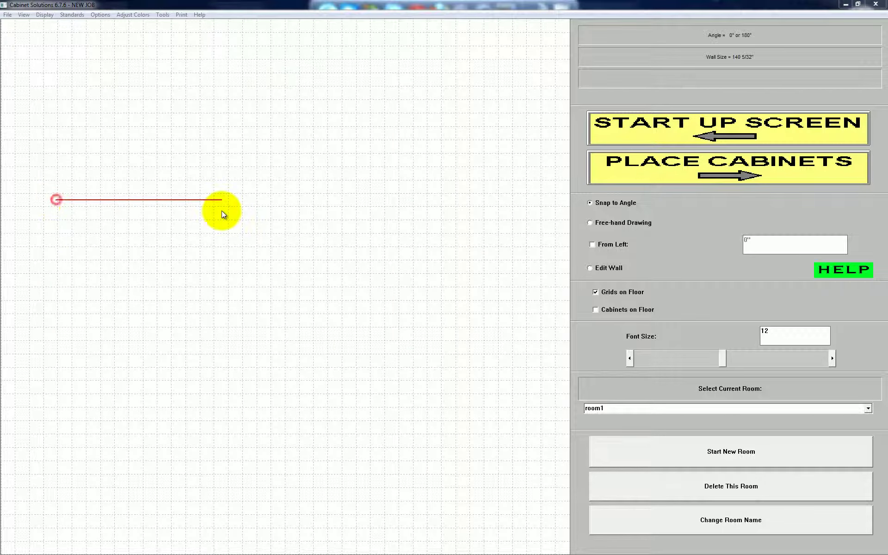
{"action": "left_click", "coordinate": [222, 210]}
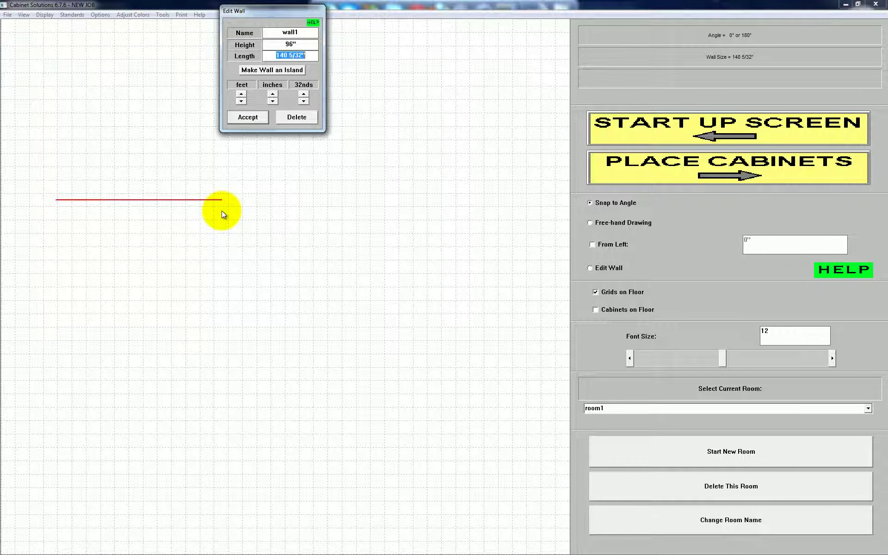
{"action": "type", "text": "144"}
{"action": "key", "text": "Return"}
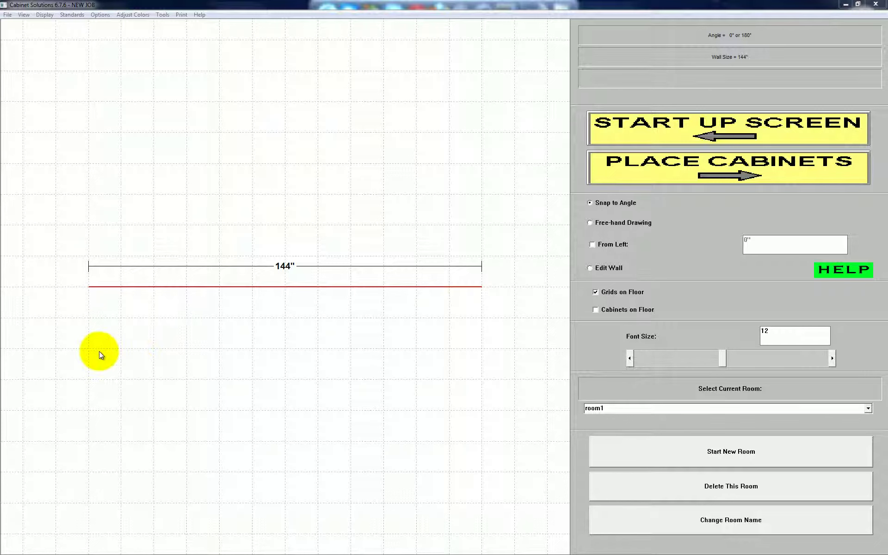
{"action": "left_click", "coordinate": [87, 285]}
{"action": "left_click", "coordinate": [90, 365]}
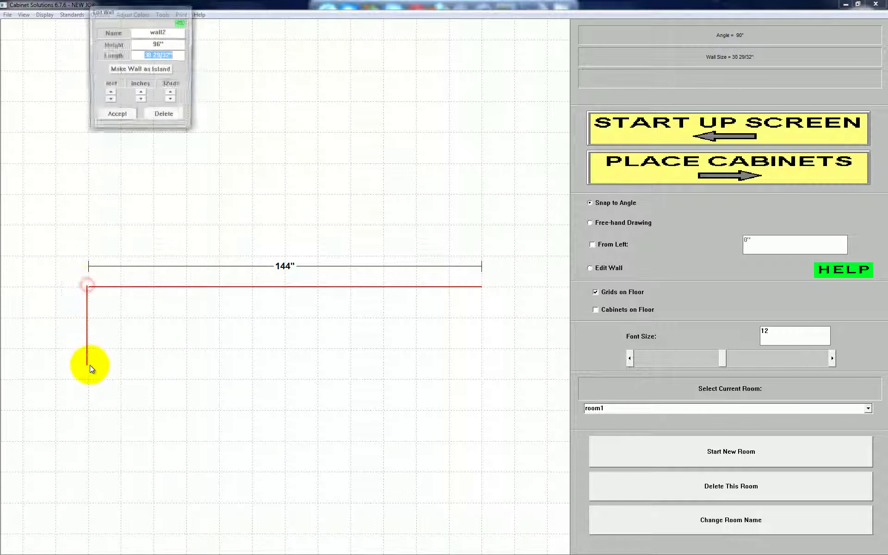
{"action": "type", "text": "144"}
{"action": "key", "text": "Return"}
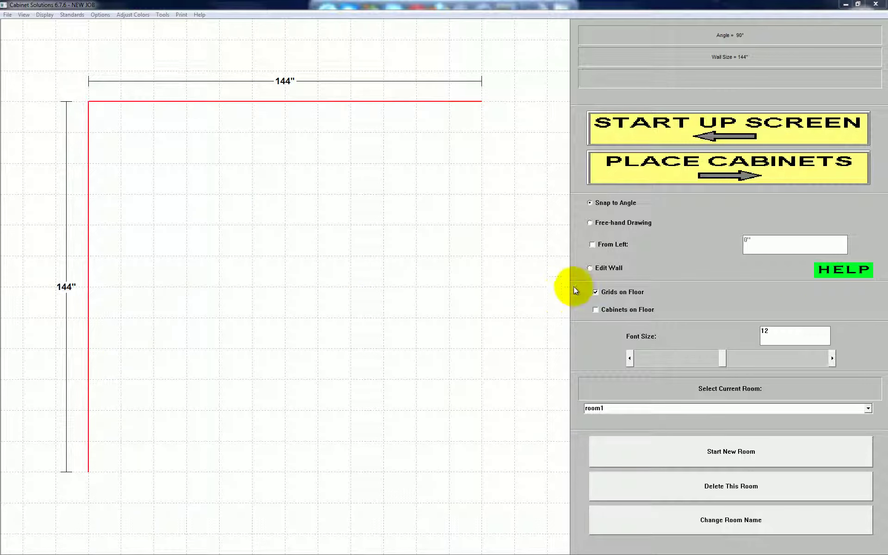
- Place a 144-inch-wide base cabinet against the top wall, dismissing the toe-board warning
{"action": "left_click", "coordinate": [678, 173]}
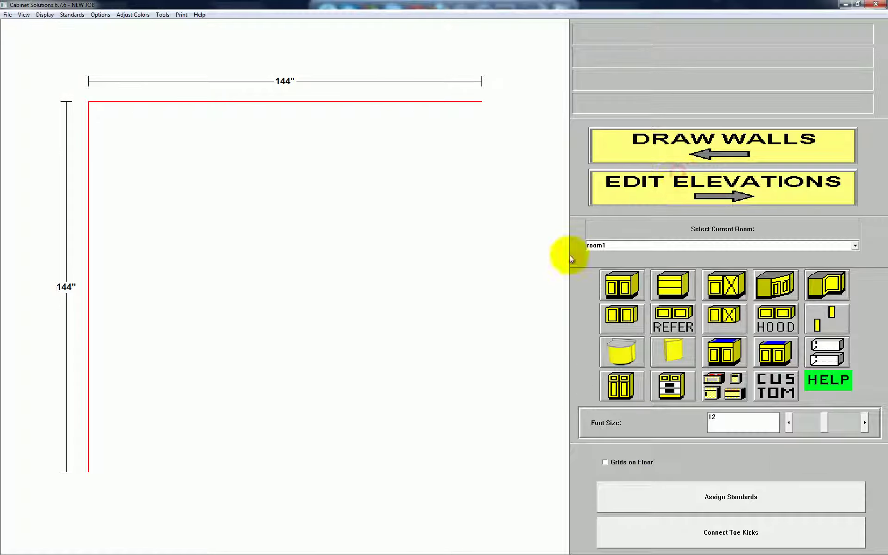
{"action": "left_click", "coordinate": [626, 291]}
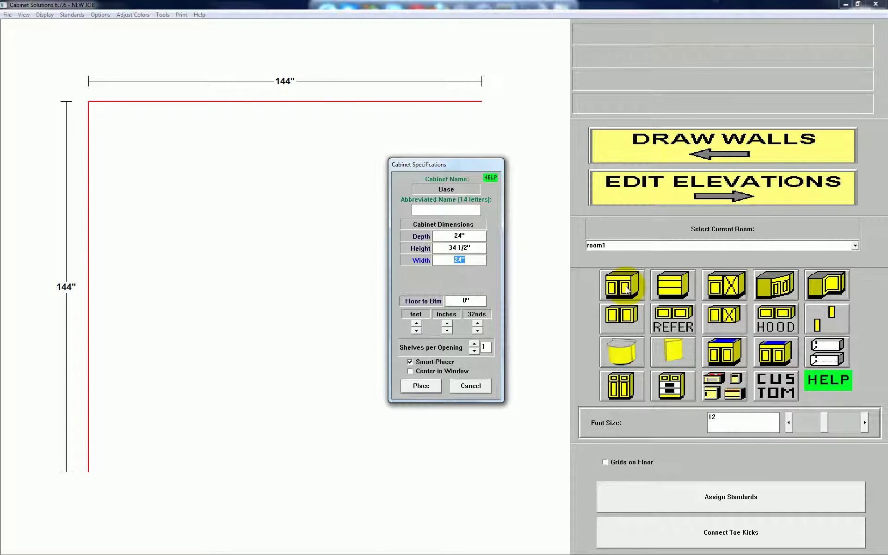
{"action": "type", "text": "144"}
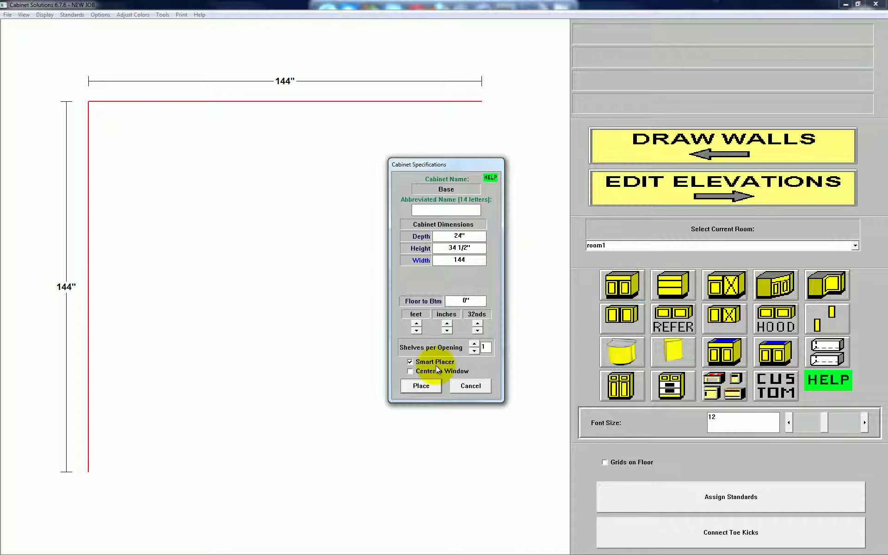
{"action": "left_click", "coordinate": [418, 388]}
{"action": "left_click", "coordinate": [279, 131]}
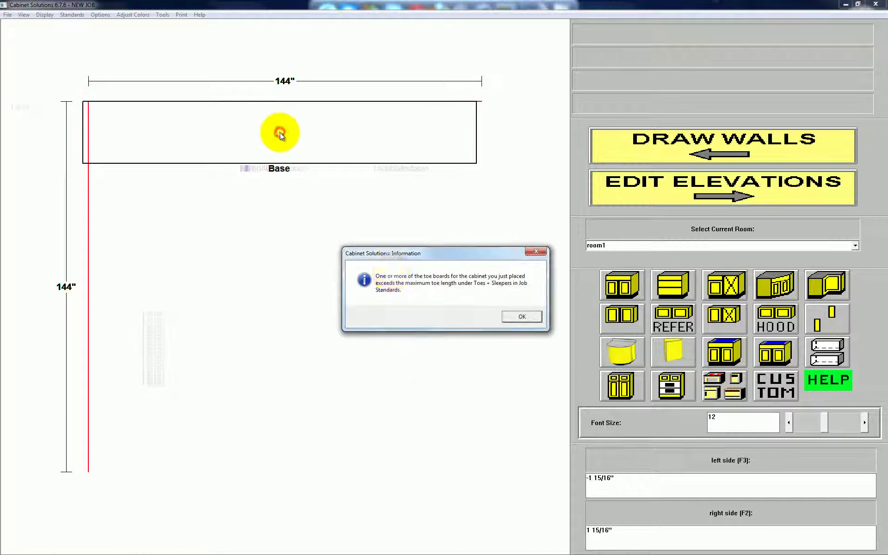
{"action": "left_click", "coordinate": [526, 319]}
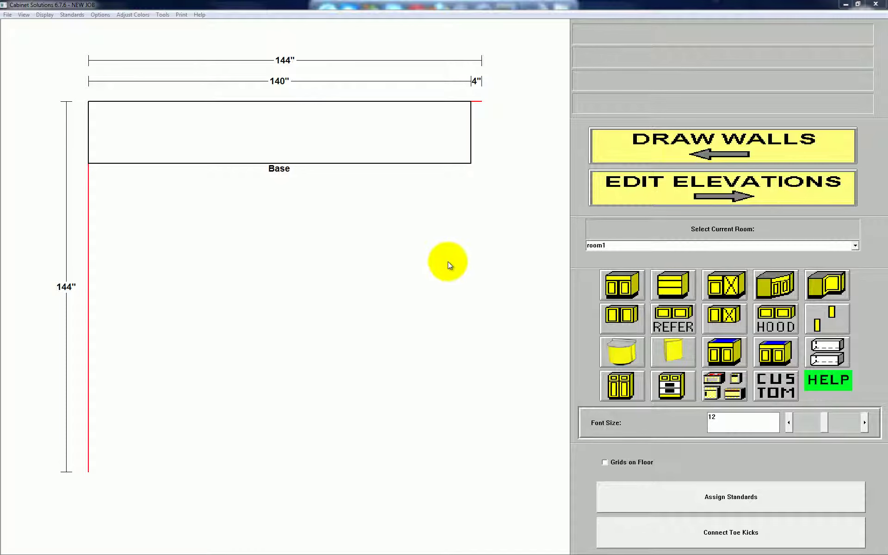
- Split the top-wall cabinet into four equal cabinets with Smart Fill
{"action": "left_click", "coordinate": [361, 159]}
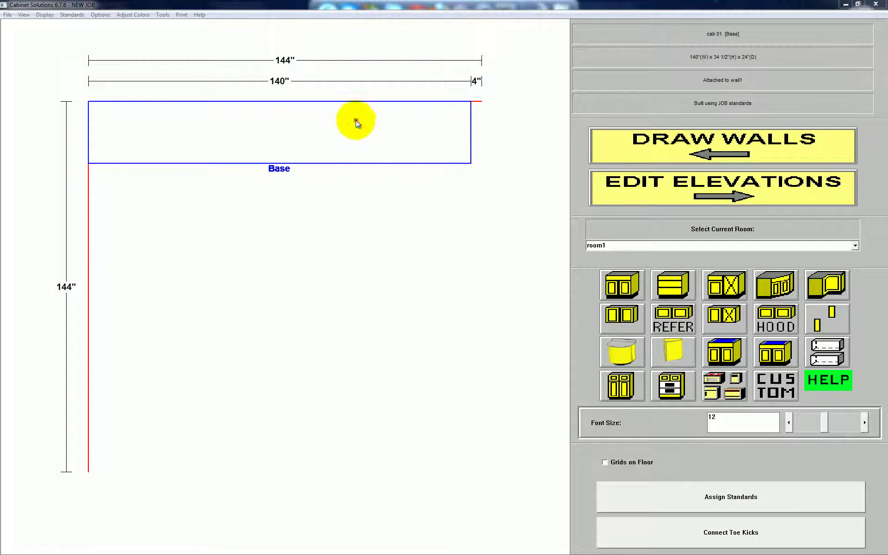
{"action": "left_click", "coordinate": [490, 270]}
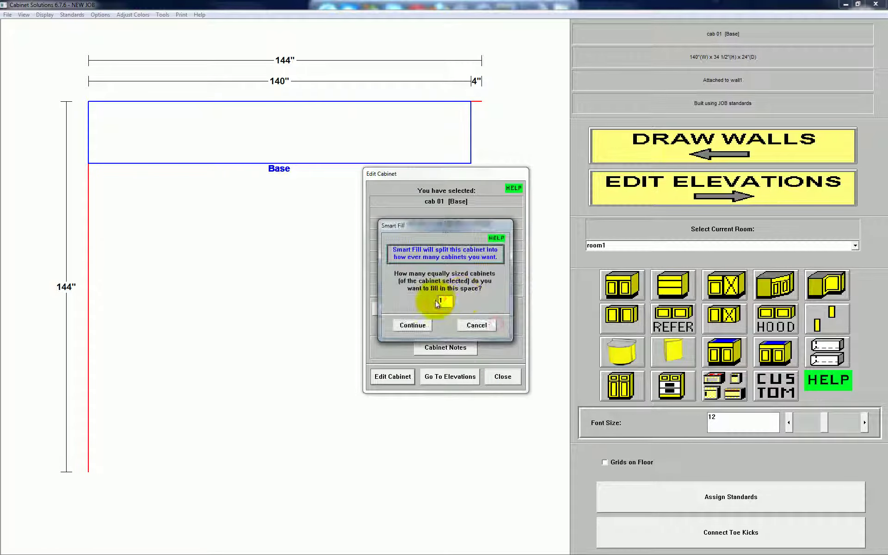
{"action": "type", "text": "4"}
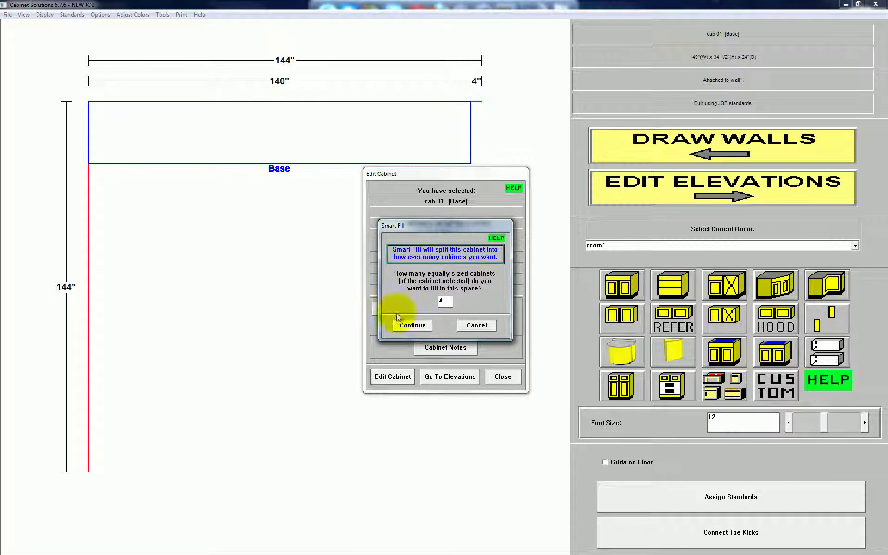
{"action": "left_click", "coordinate": [416, 325]}
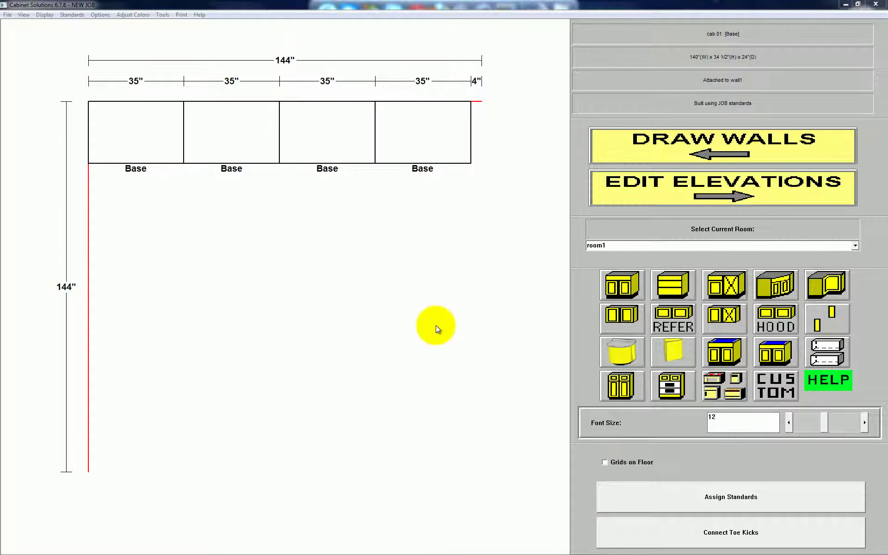
{"action": "left_click", "coordinate": [688, 189]}
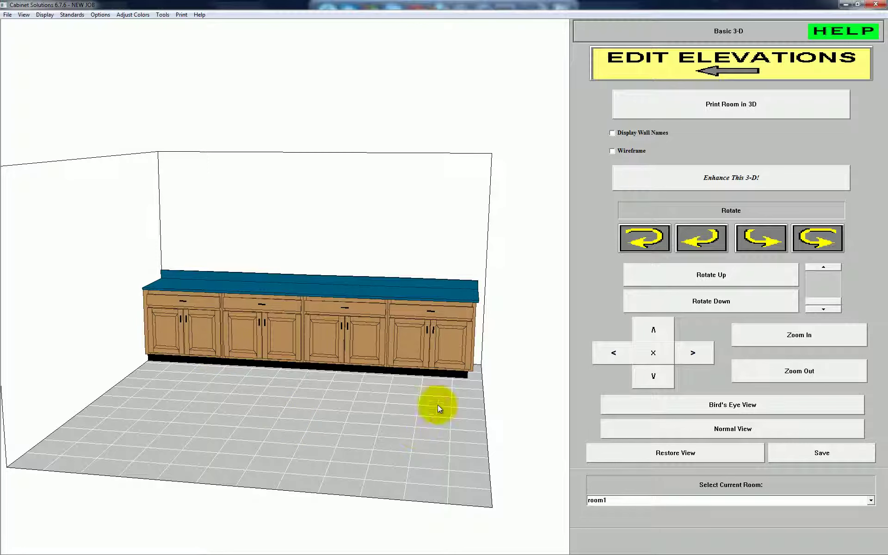
{"action": "left_click", "coordinate": [660, 67]}
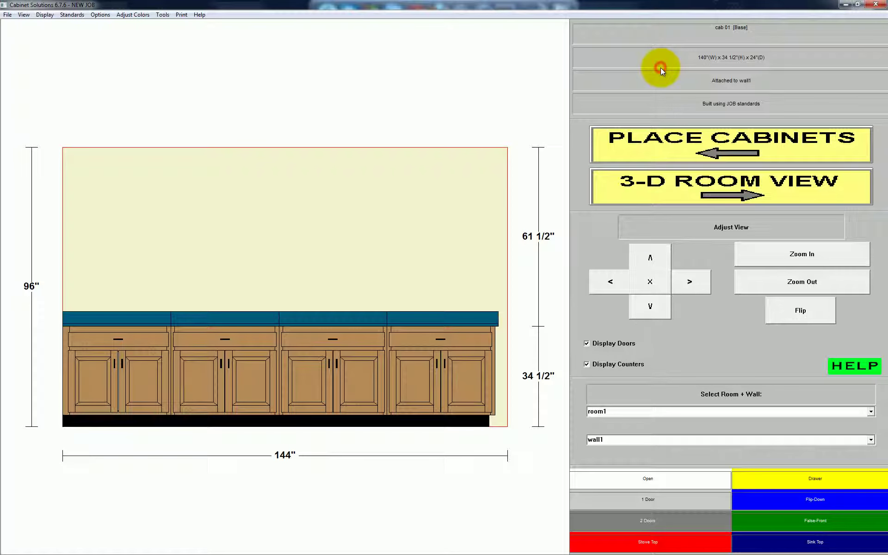
{"action": "left_click", "coordinate": [661, 147]}
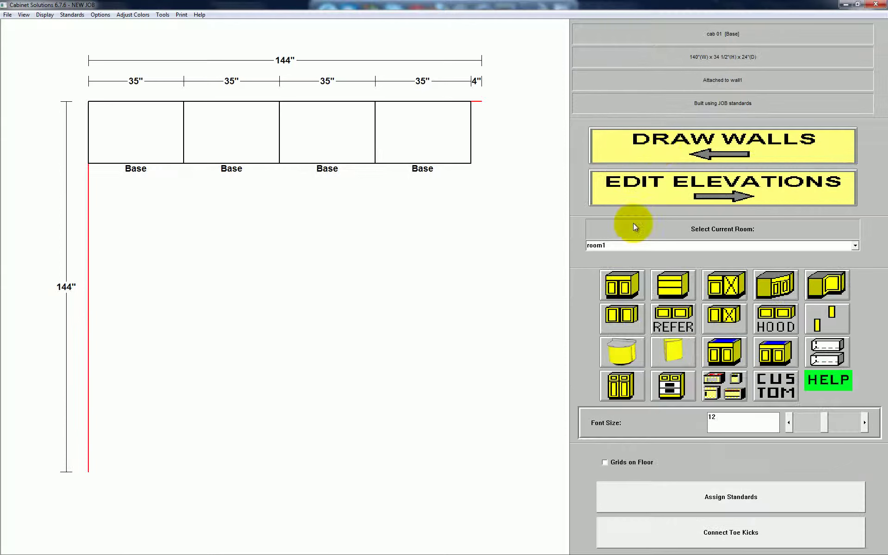
- Show cabinets on the floor and draw a 50-inch, zero-height island wall mid-room
{"action": "left_click", "coordinate": [662, 153]}
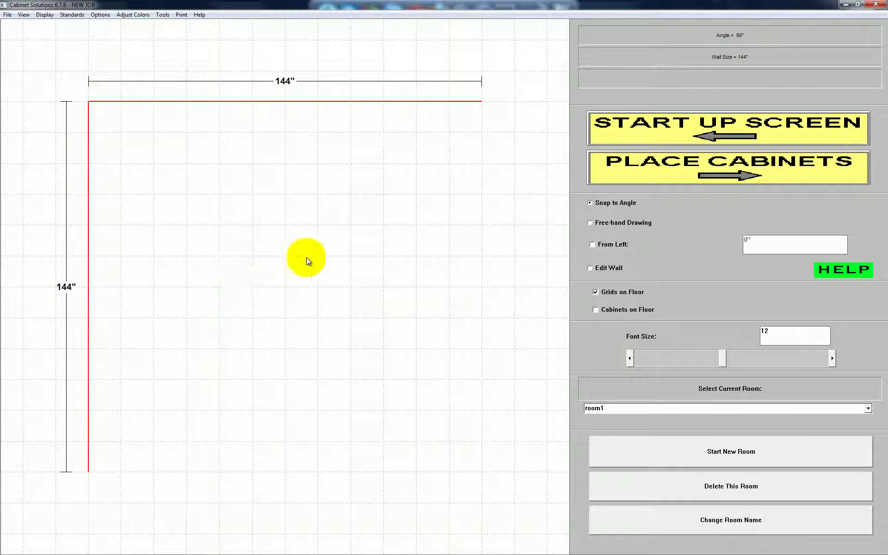
{"action": "left_click", "coordinate": [595, 311]}
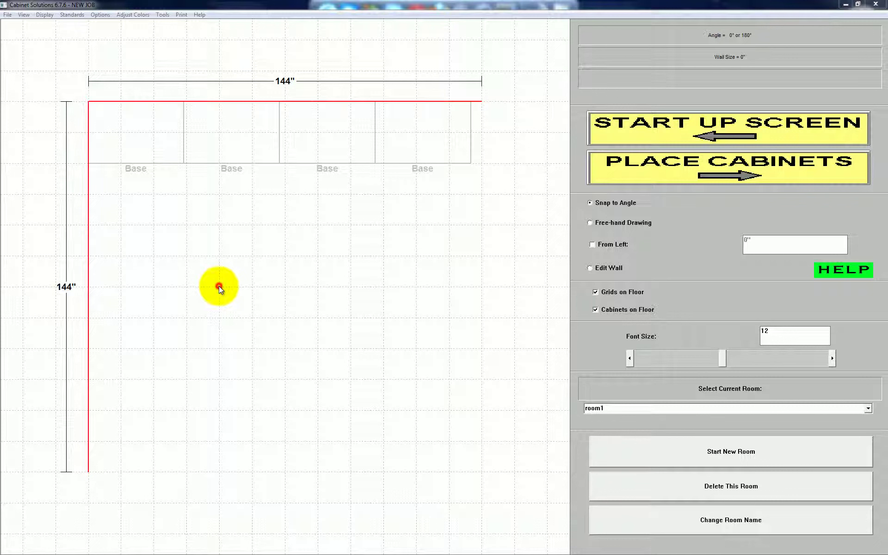
{"action": "left_click_drag", "start_coordinate": [218, 286], "coordinate": [334, 293]}
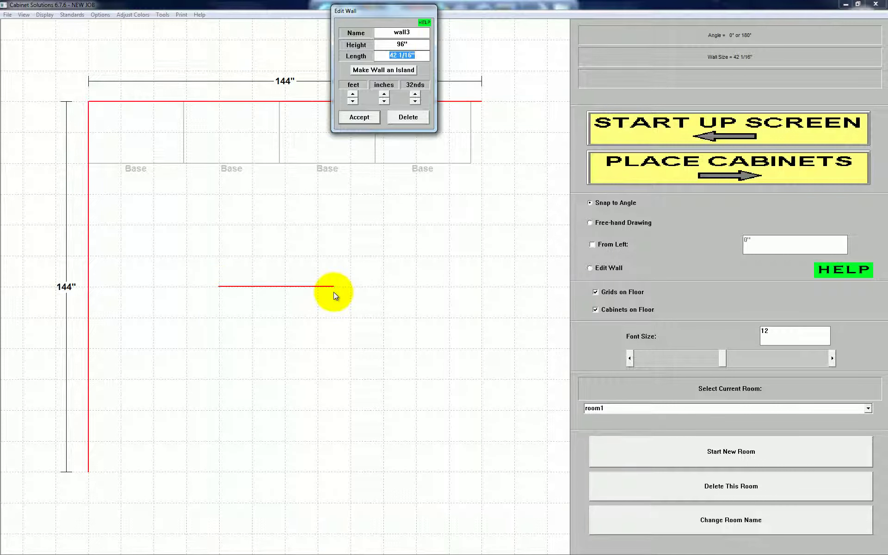
{"action": "type", "text": "50"}
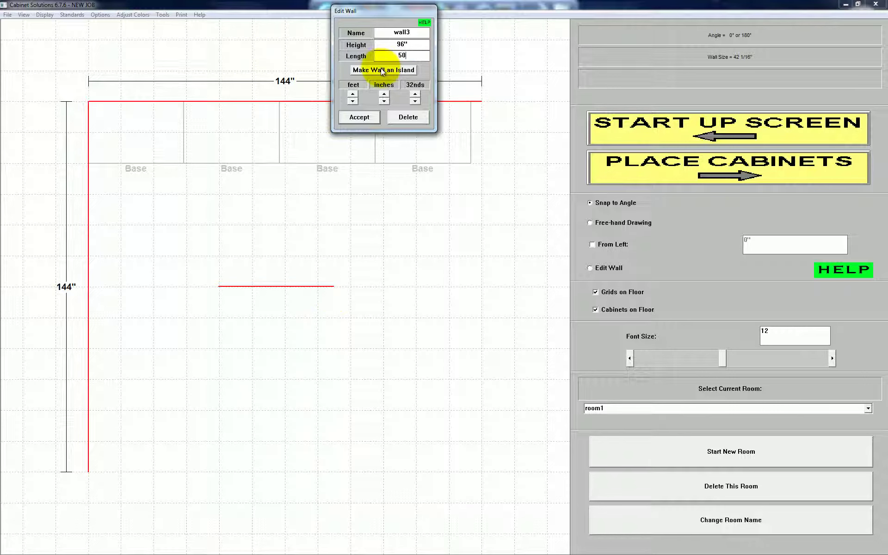
{"action": "left_click", "coordinate": [397, 45]}
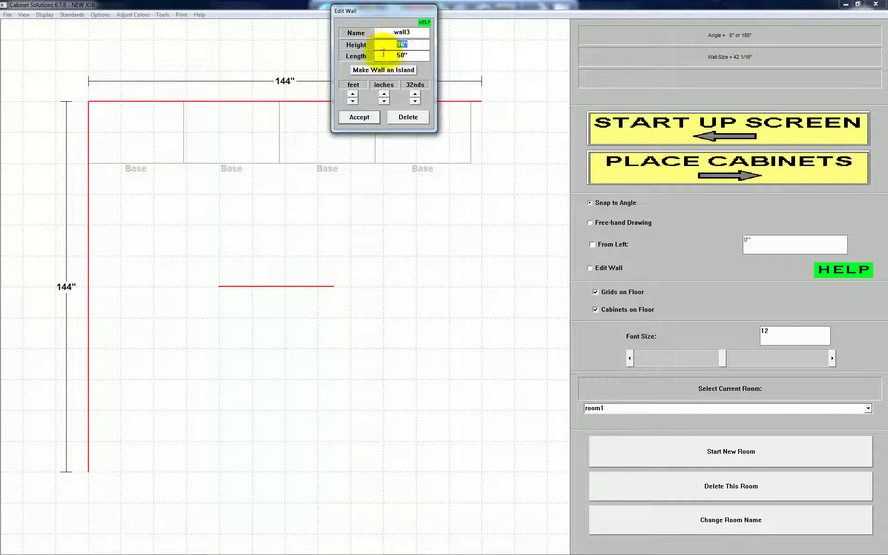
{"action": "type", "text": "0"}
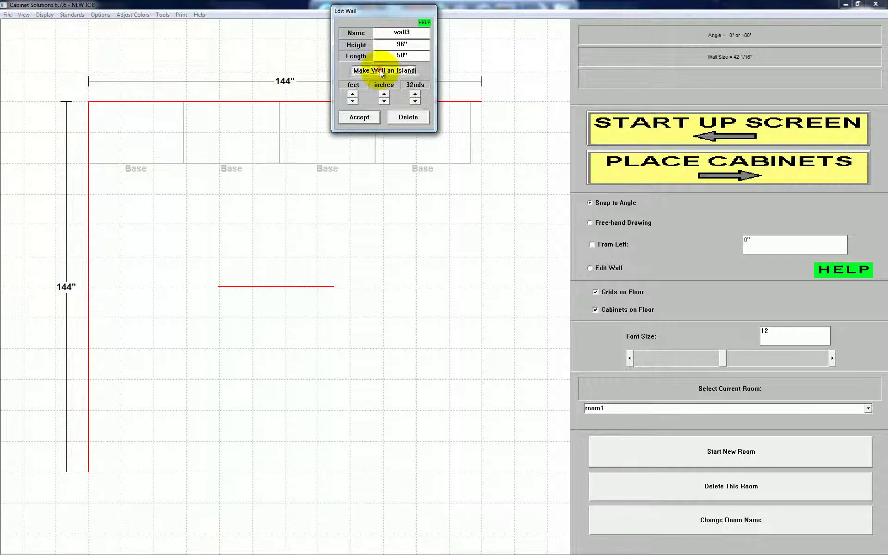
{"action": "left_click", "coordinate": [379, 70]}
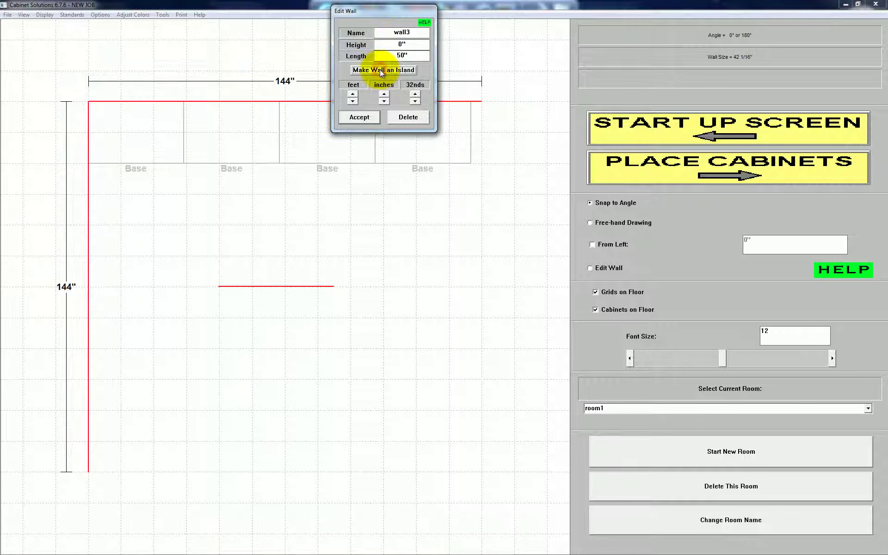
{"action": "left_click", "coordinate": [352, 123]}
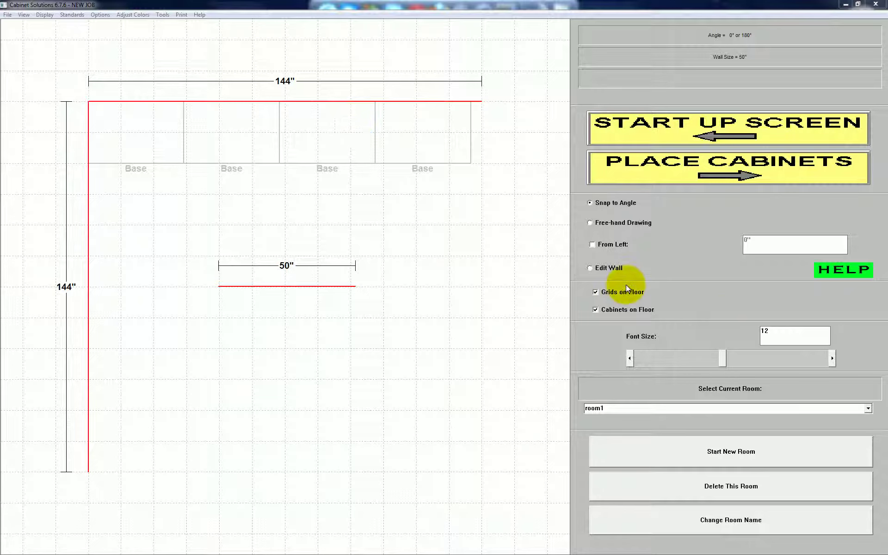
- Place a 50-inch-wide base cabinet against the island wall
{"action": "left_click", "coordinate": [656, 174]}
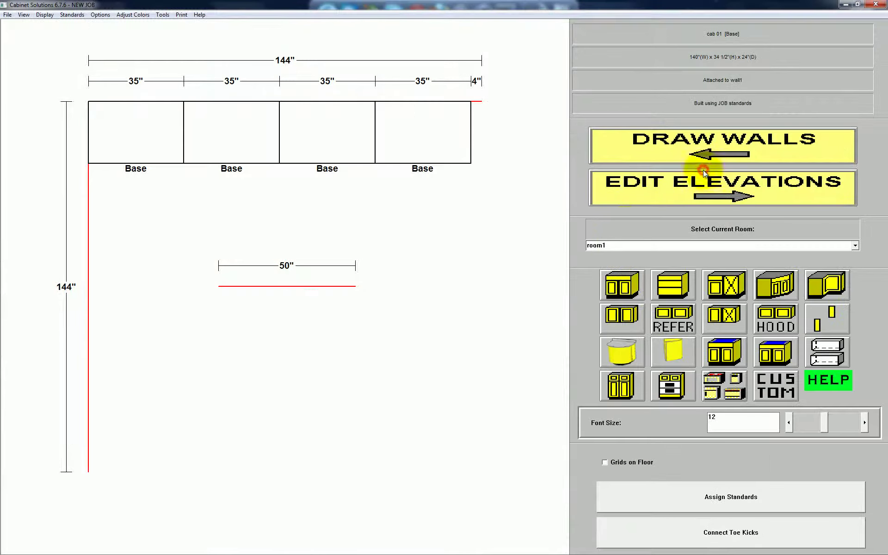
{"action": "left_click", "coordinate": [626, 288]}
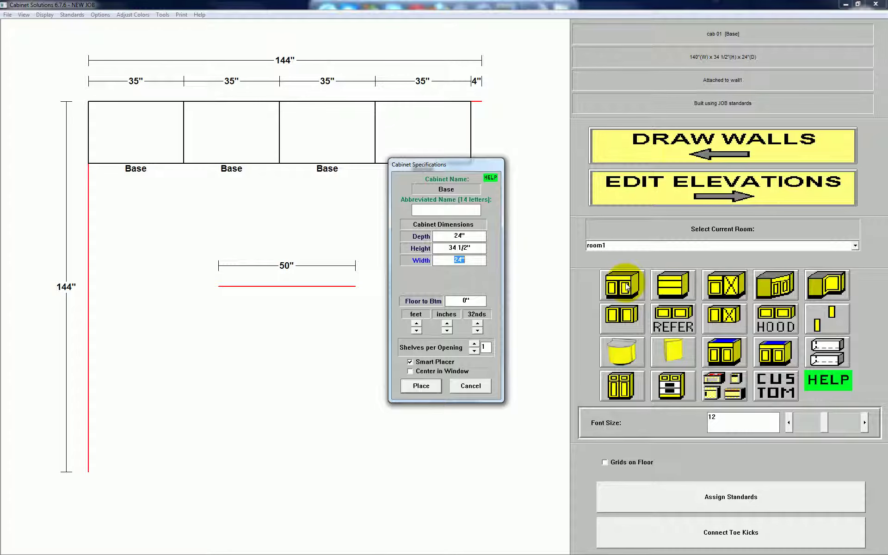
{"action": "type", "text": "50"}
{"action": "left_click", "coordinate": [433, 391]}
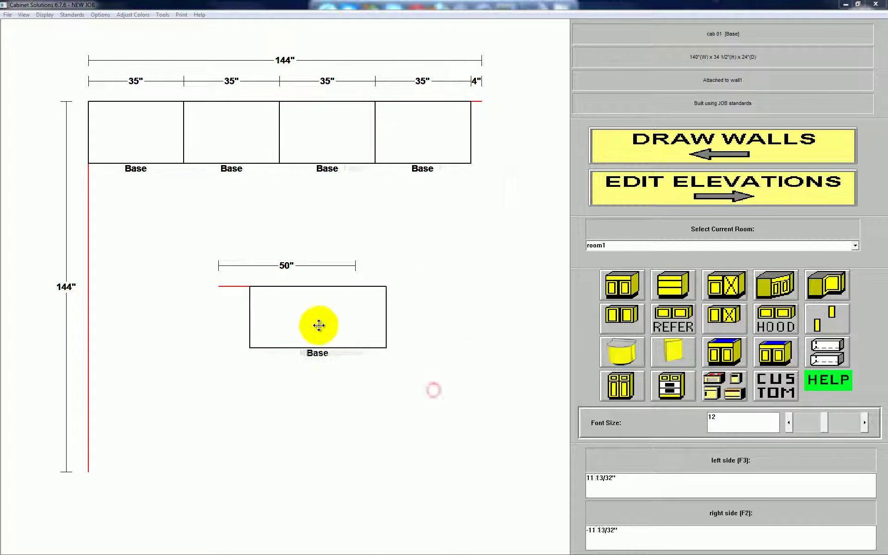
{"action": "left_click", "coordinate": [319, 324]}
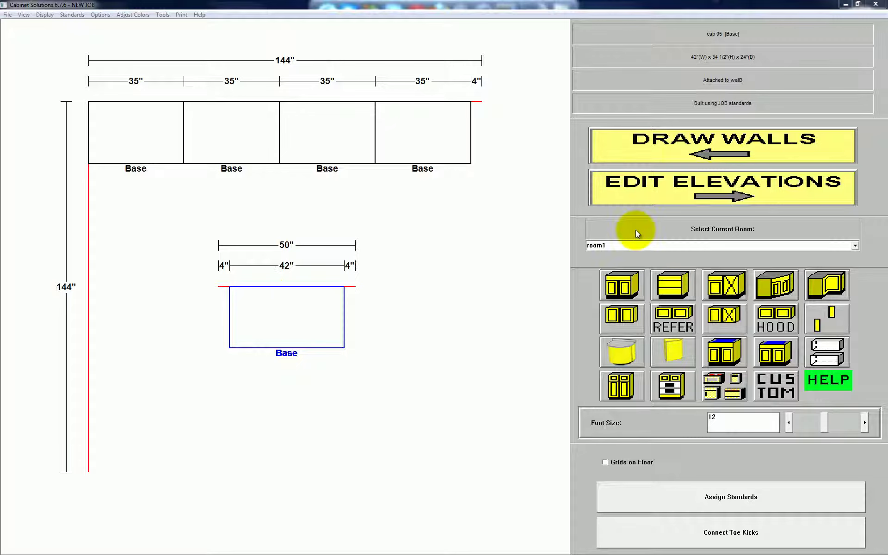
- Show the kitchen as a 3-D room and rotate it
{"action": "left_click", "coordinate": [678, 204]}
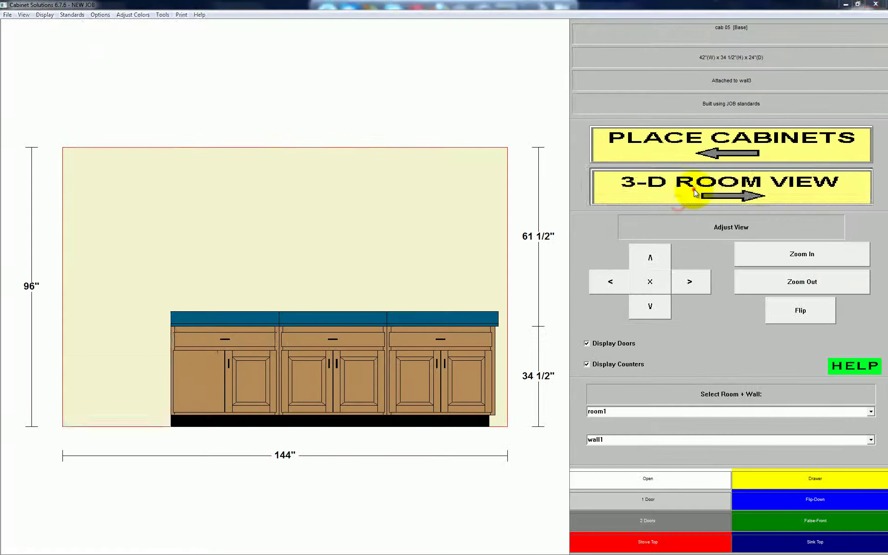
{"action": "left_click", "coordinate": [682, 197]}
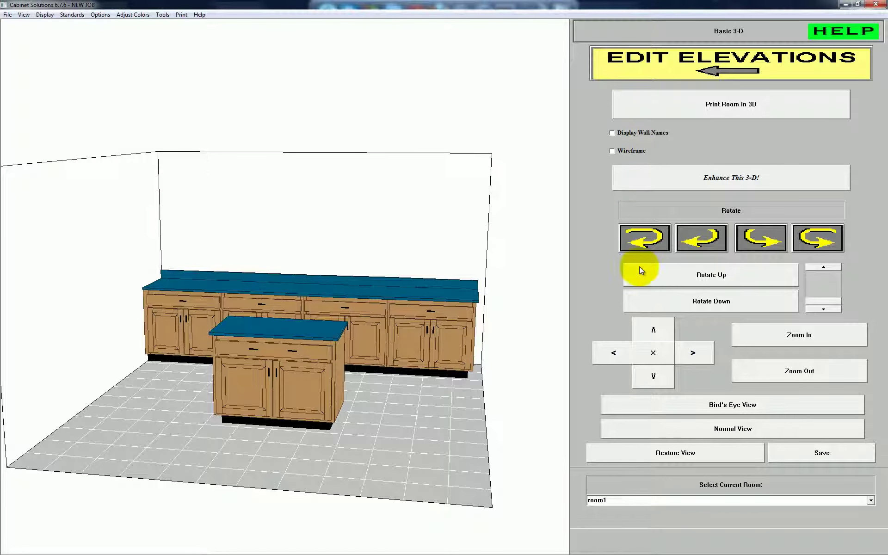
{"action": "left_click", "coordinate": [644, 240]}
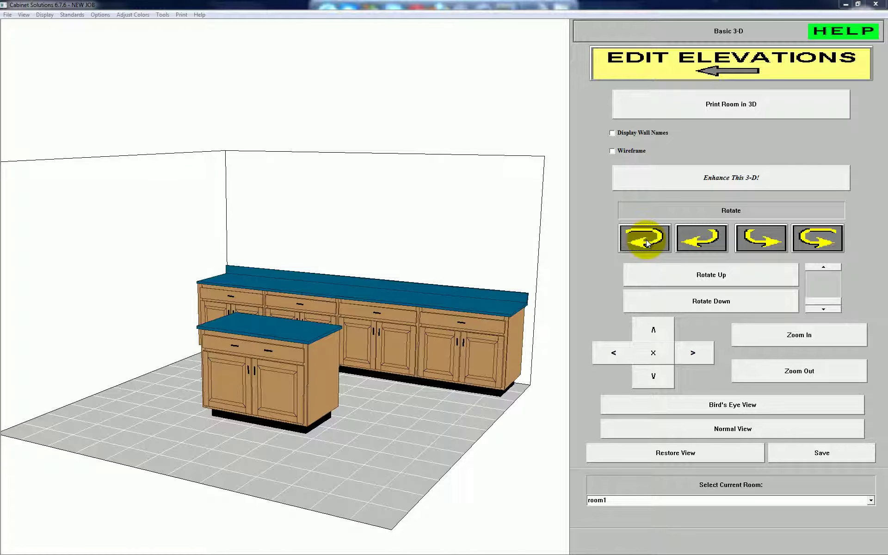
- Return to the floor plan and select the island cabinet for editing
{"action": "left_click", "coordinate": [673, 61]}
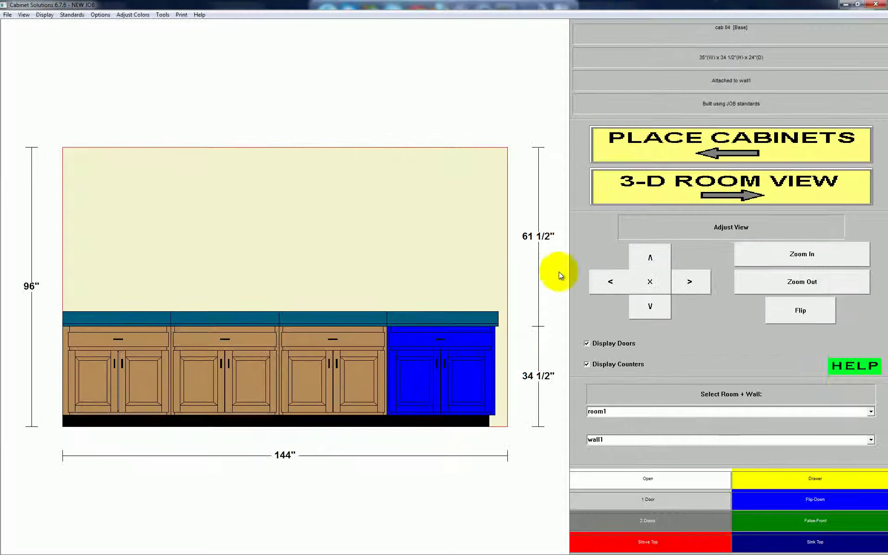
{"action": "left_click", "coordinate": [675, 152]}
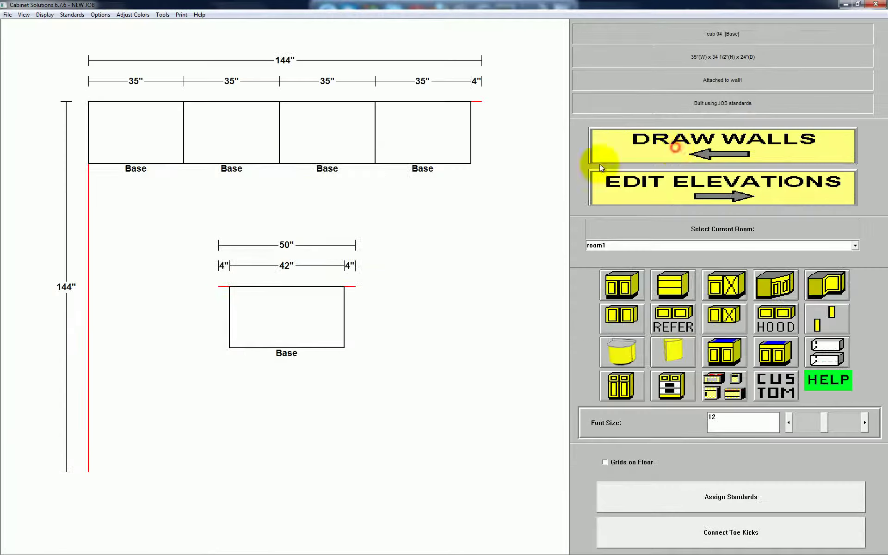
{"action": "left_click", "coordinate": [287, 327]}
- Open Customize for the island cabinet (cab 05) and its Modify Ends options
{"action": "left_click", "coordinate": [436, 378]}
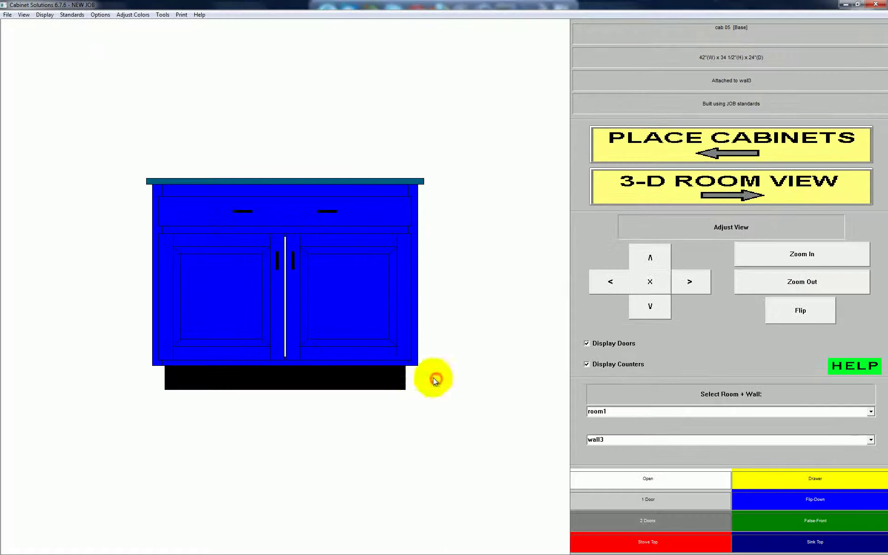
{"action": "left_click", "coordinate": [371, 210]}
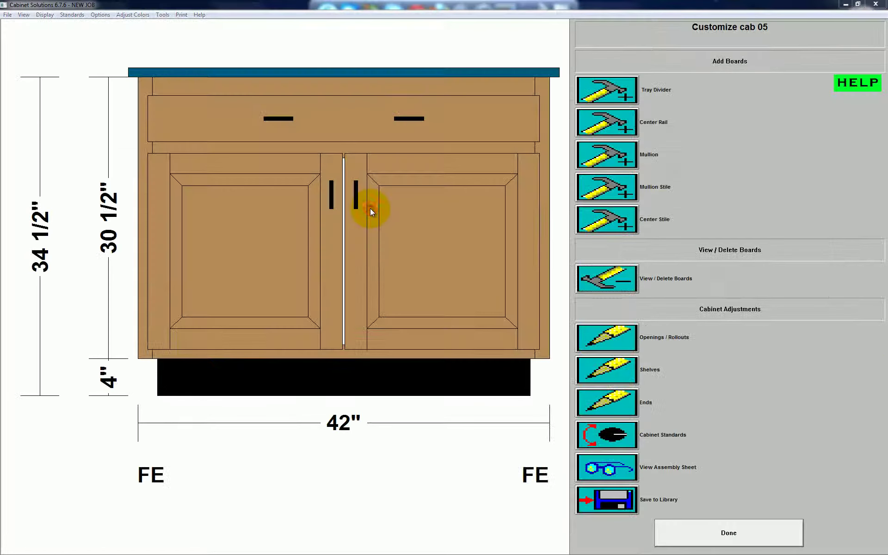
{"action": "left_click", "coordinate": [607, 402]}
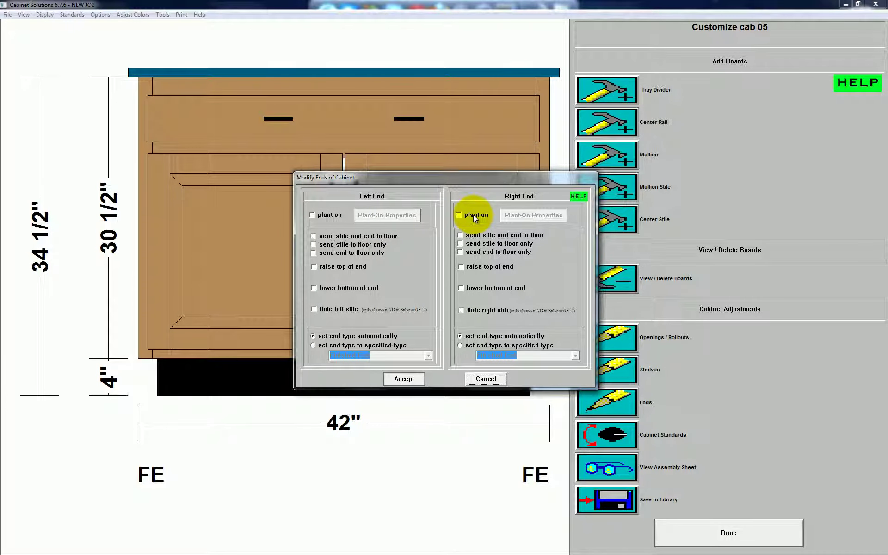
- Make both ends plant-ons, giving the left end an arch-top door replacing its side panel
{"action": "left_click", "coordinate": [473, 215]}
{"action": "left_click", "coordinate": [315, 214]}
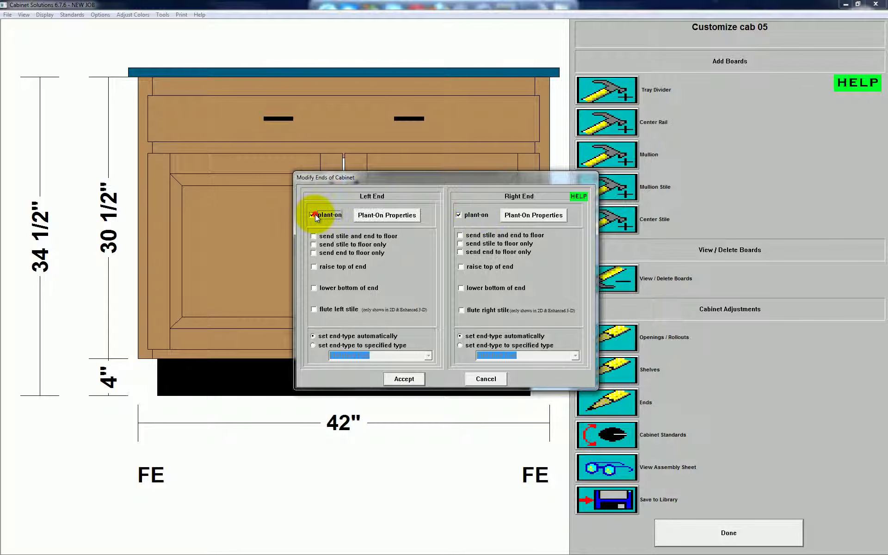
{"action": "left_click", "coordinate": [398, 217]}
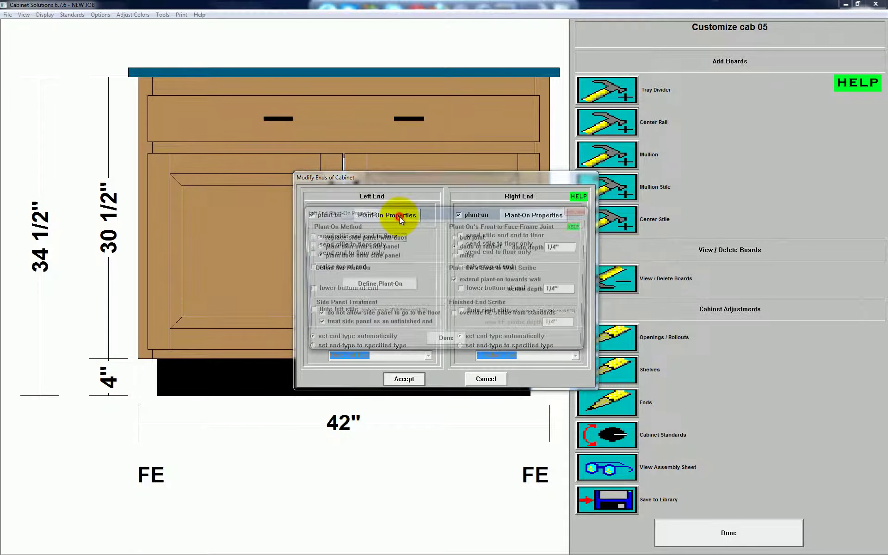
{"action": "left_click", "coordinate": [315, 237]}
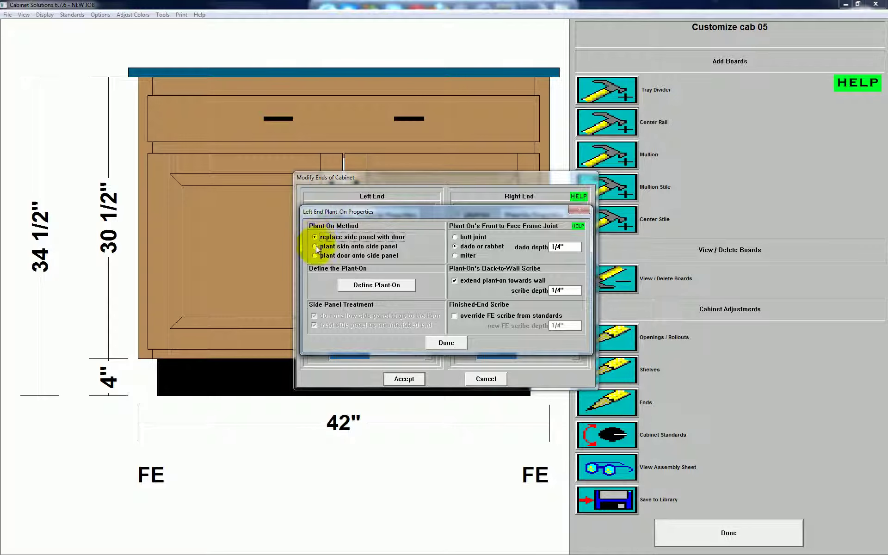
{"action": "left_click", "coordinate": [316, 255]}
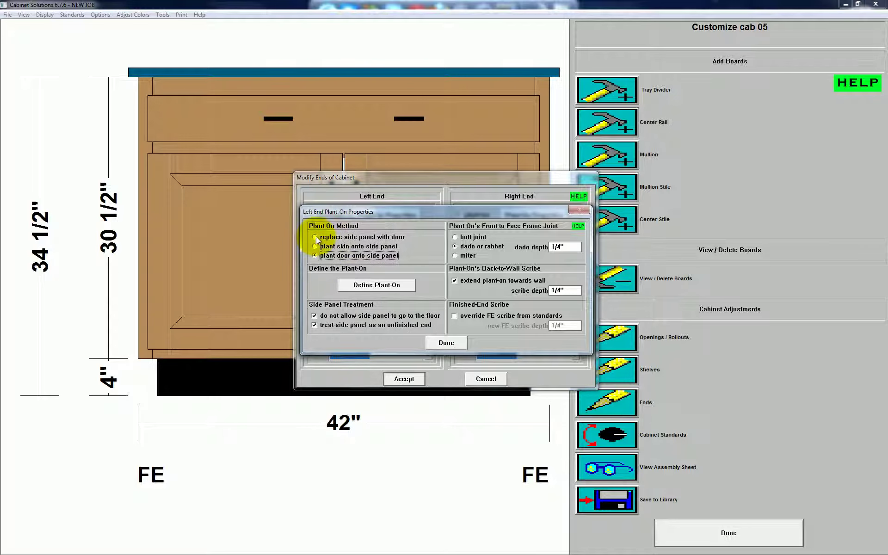
{"action": "left_click", "coordinate": [316, 236]}
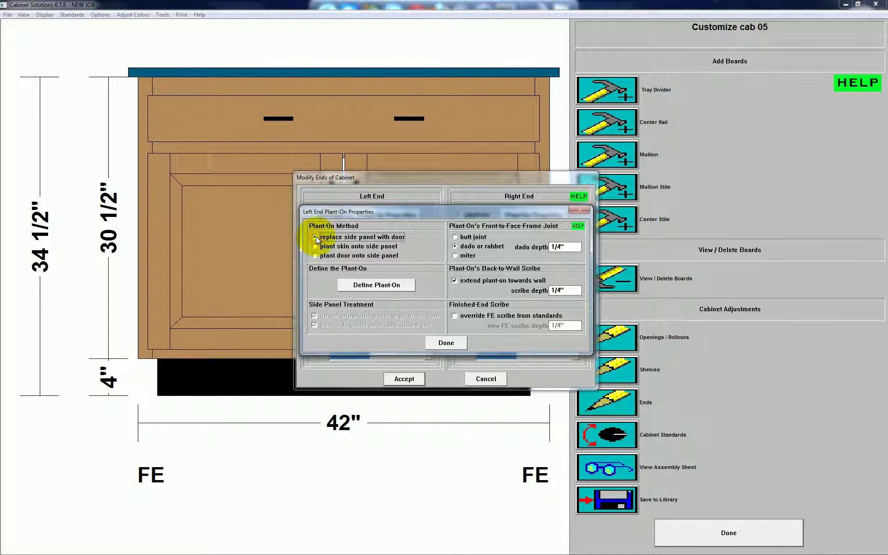
{"action": "left_click", "coordinate": [391, 284]}
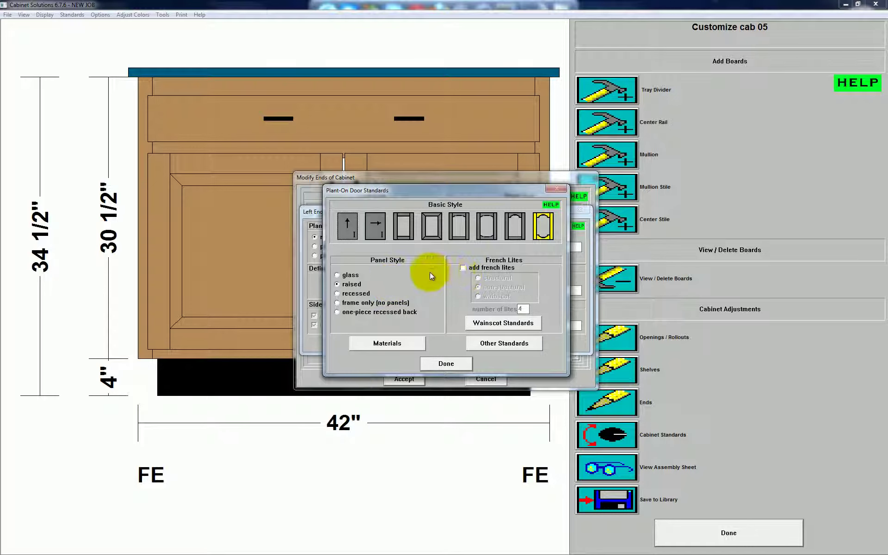
{"action": "left_click", "coordinate": [515, 223]}
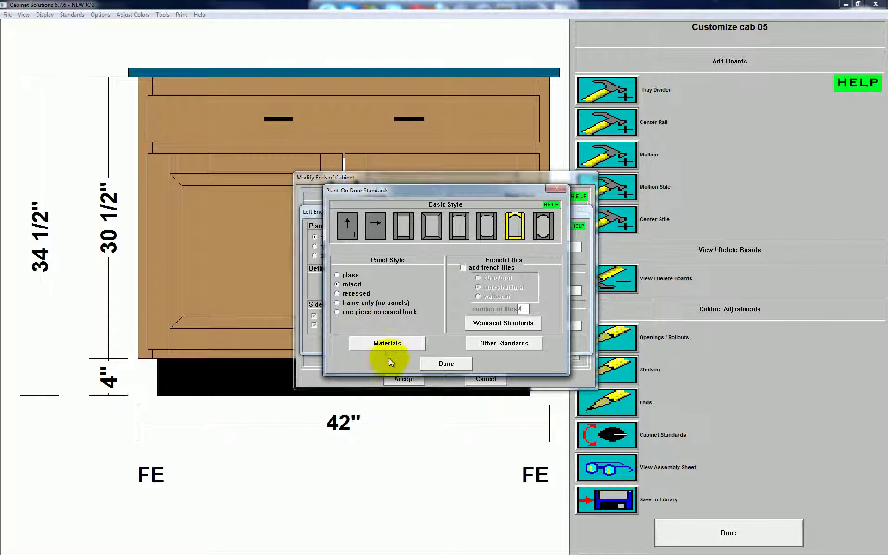
{"action": "left_click", "coordinate": [452, 366]}
{"action": "left_click", "coordinate": [441, 340]}
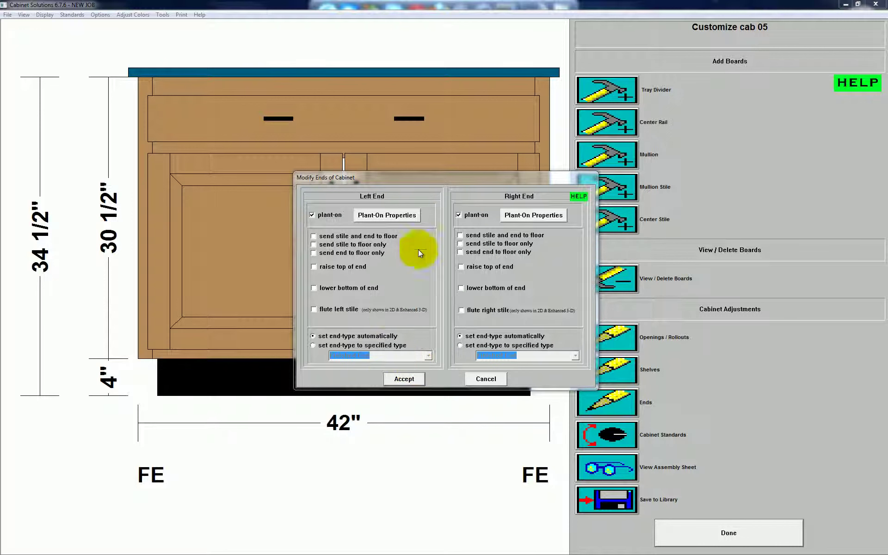
- Give the right end the arch-top plant-on style and accept both ends
{"action": "left_click", "coordinate": [531, 215]}
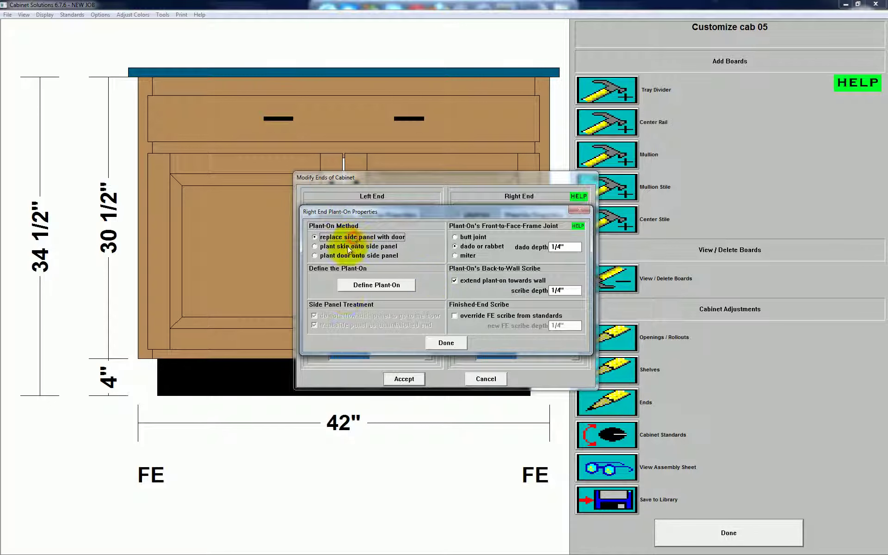
{"action": "left_click", "coordinate": [406, 285]}
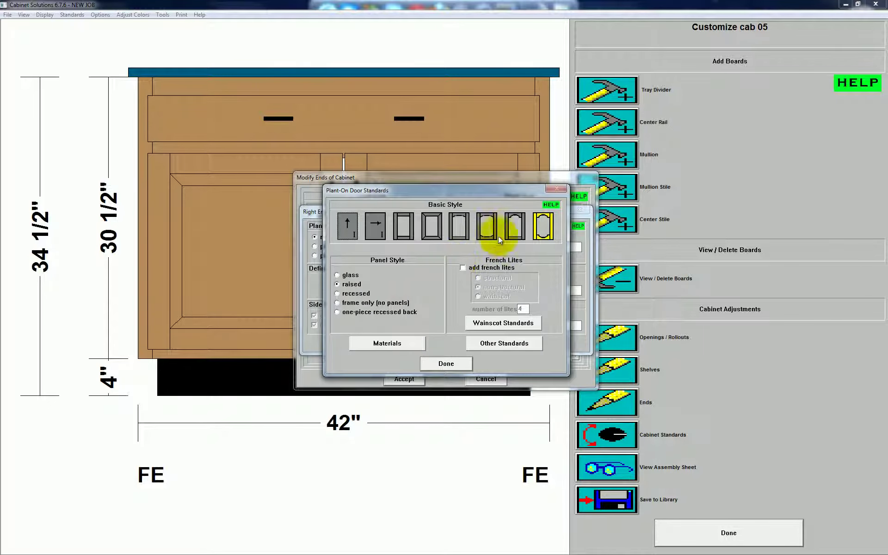
{"action": "left_click", "coordinate": [513, 228]}
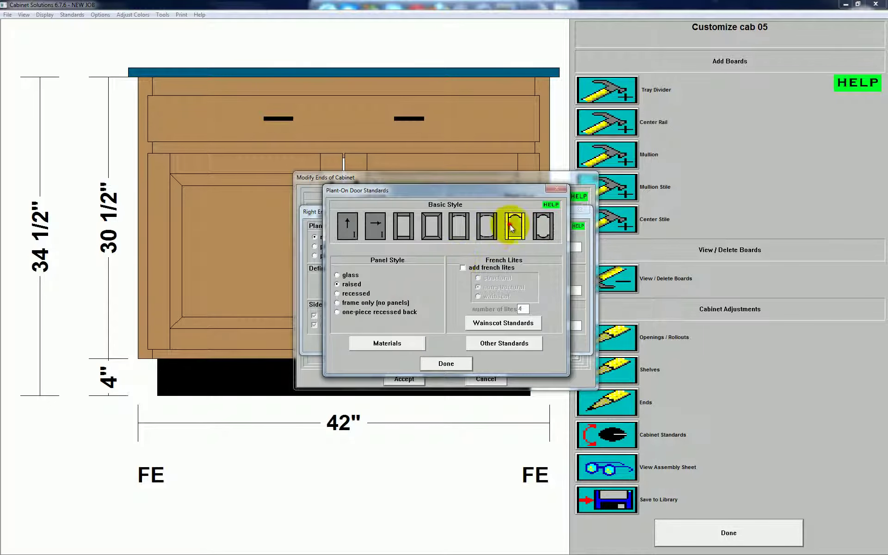
{"action": "left_click", "coordinate": [445, 366]}
{"action": "left_click", "coordinate": [443, 345]}
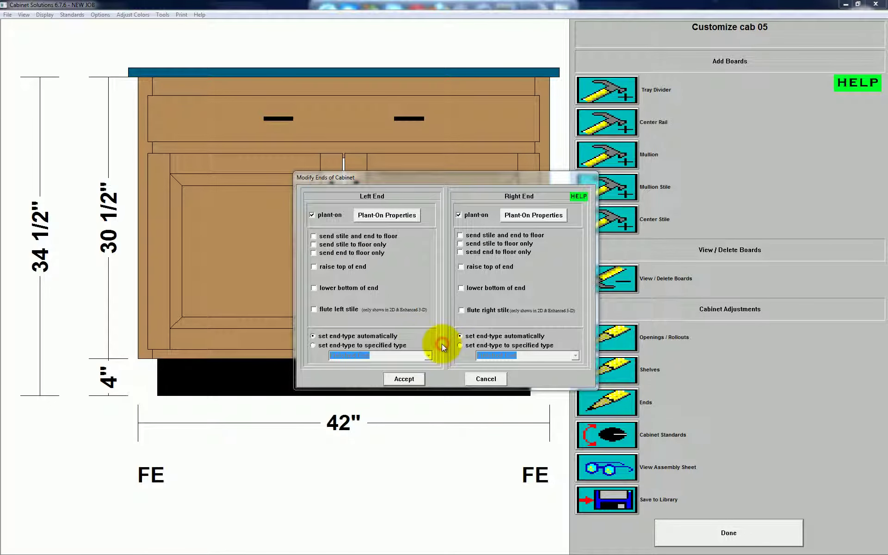
{"action": "left_click", "coordinate": [387, 217]}
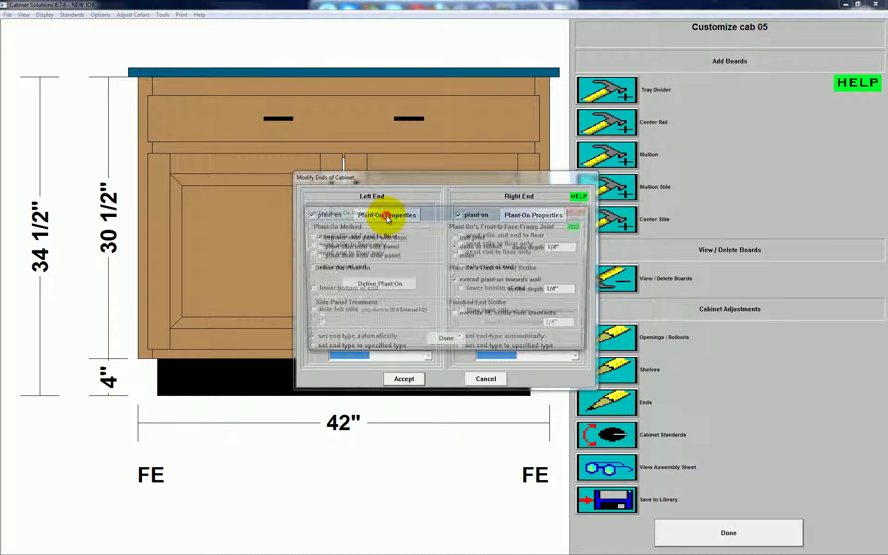
{"action": "left_click", "coordinate": [446, 342]}
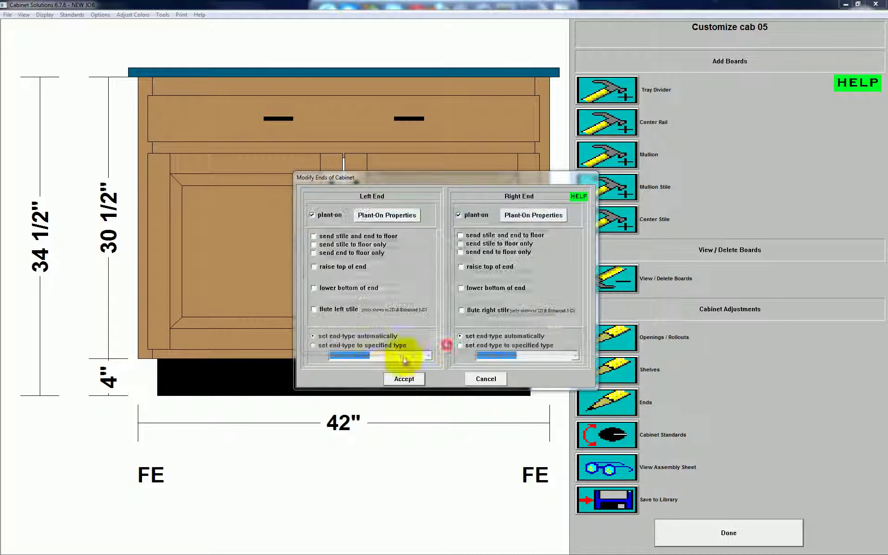
{"action": "left_click", "coordinate": [400, 380]}
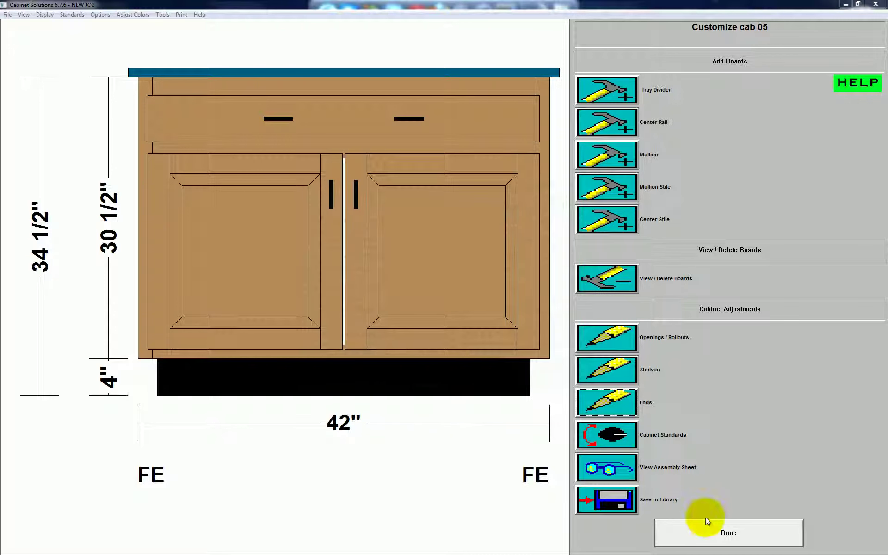
{"action": "left_click", "coordinate": [716, 534]}
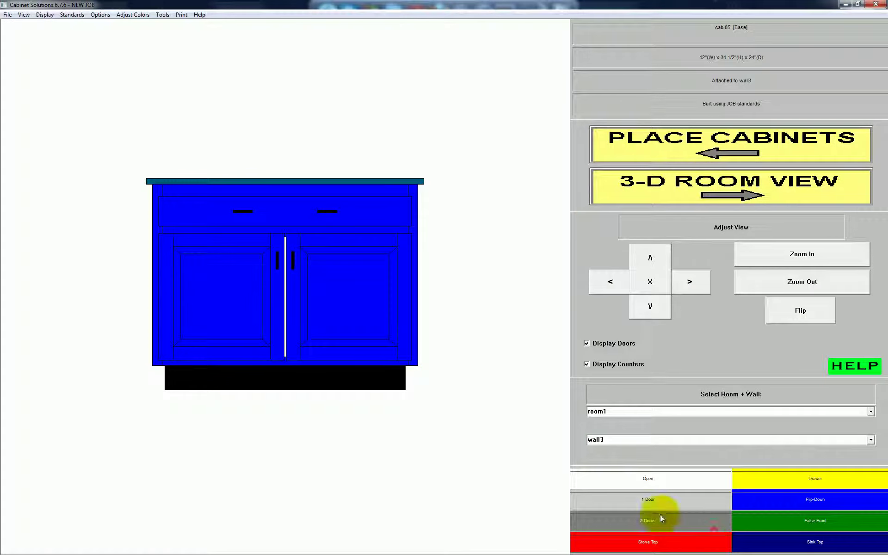
{"action": "left_click", "coordinate": [696, 186]}
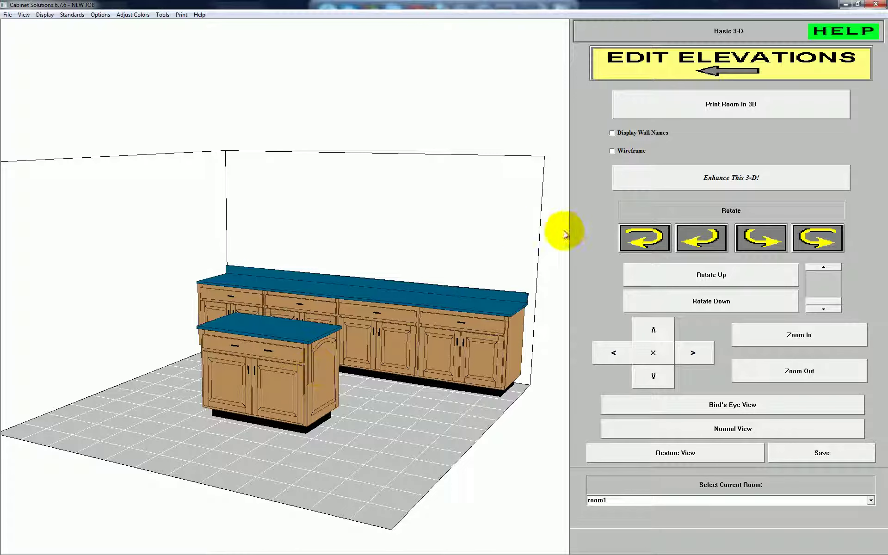
{"action": "left_click", "coordinate": [645, 239]}
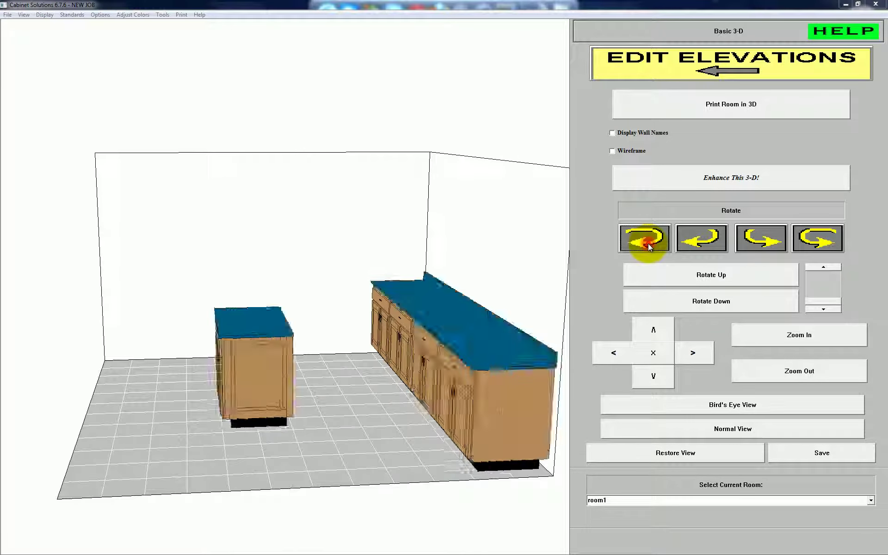
{"action": "left_click", "coordinate": [648, 244]}
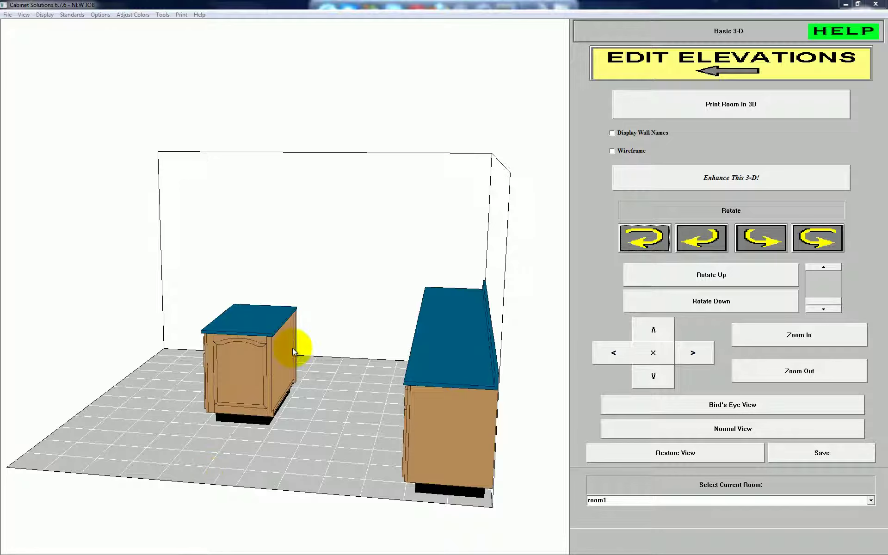
{"action": "left_click", "coordinate": [694, 60]}
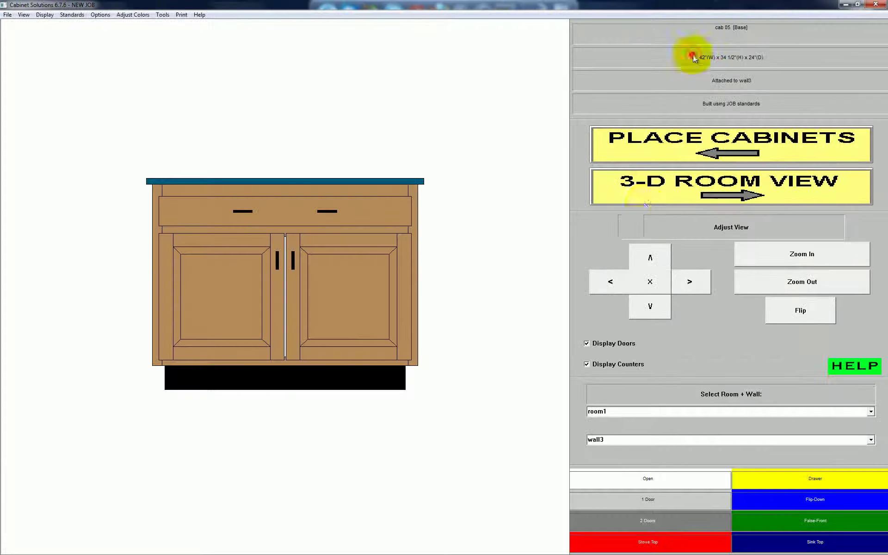
- Smart Copy the island base cabinet and set the copy back-to-back behind it
{"action": "left_click", "coordinate": [697, 149]}
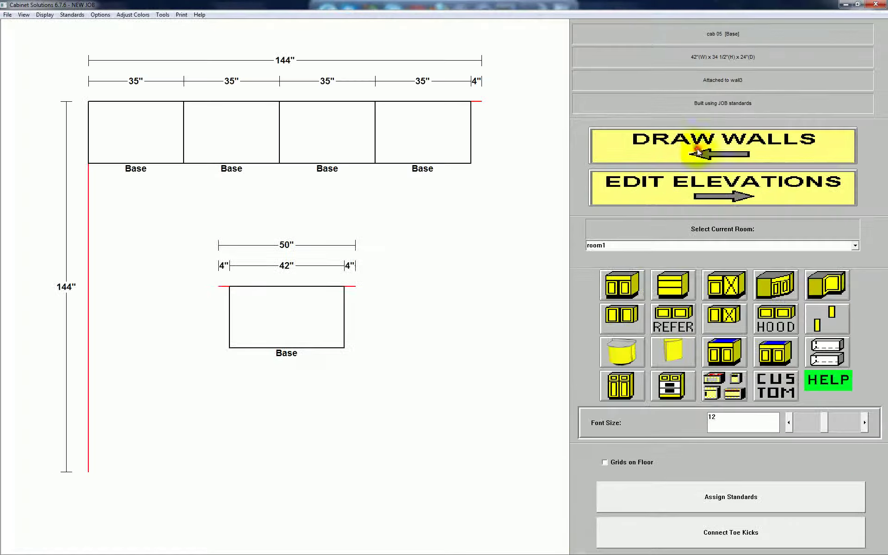
{"action": "left_click", "coordinate": [289, 311]}
{"action": "left_click", "coordinate": [500, 307]}
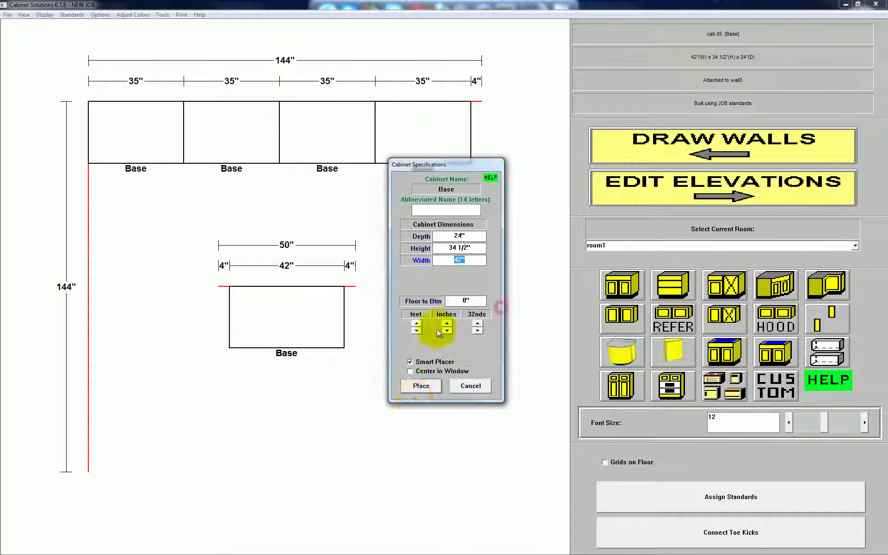
{"action": "left_click", "coordinate": [421, 391]}
{"action": "left_click_drag", "start_coordinate": [329, 293], "coordinate": [329, 277]}
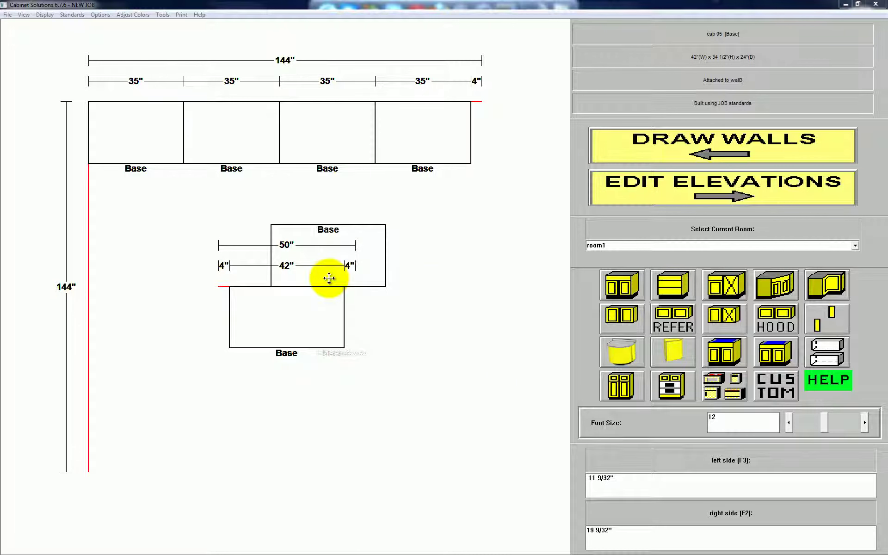
{"action": "left_click", "coordinate": [328, 279]}
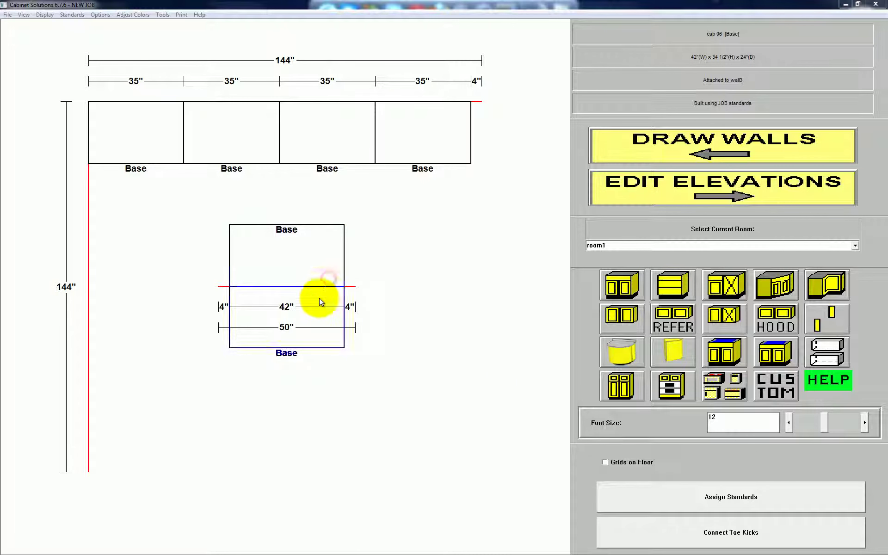
- Strip cab 06 down to a four-panel wainscot back with the Wainscot Panel time saver
{"action": "left_click", "coordinate": [301, 235]}
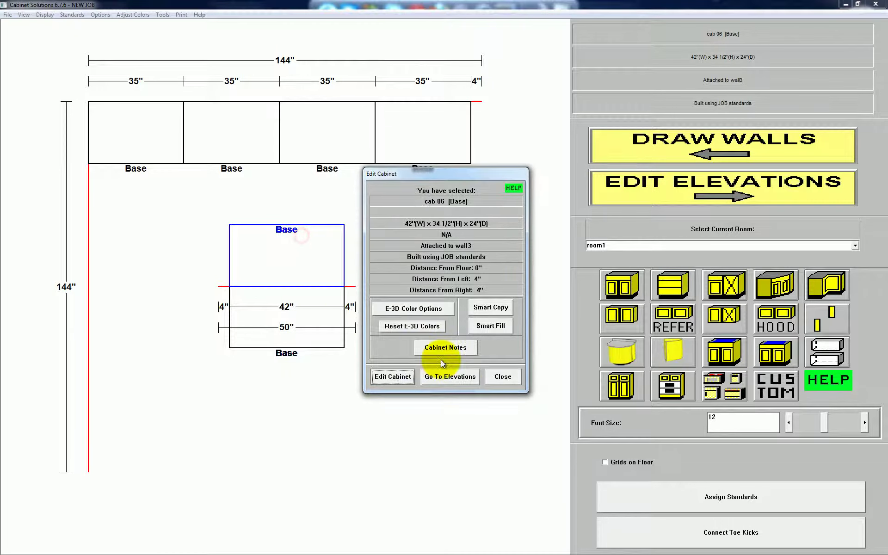
{"action": "left_click", "coordinate": [459, 375]}
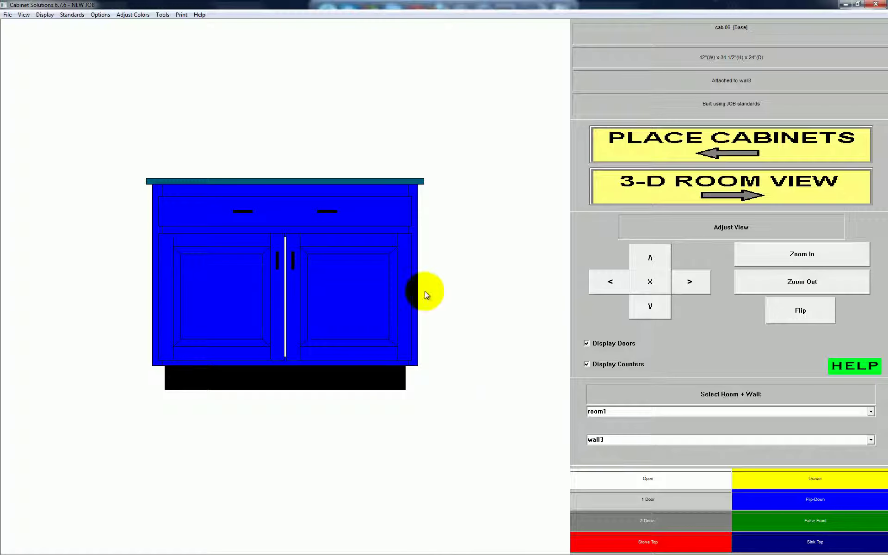
{"action": "left_click", "coordinate": [330, 255]}
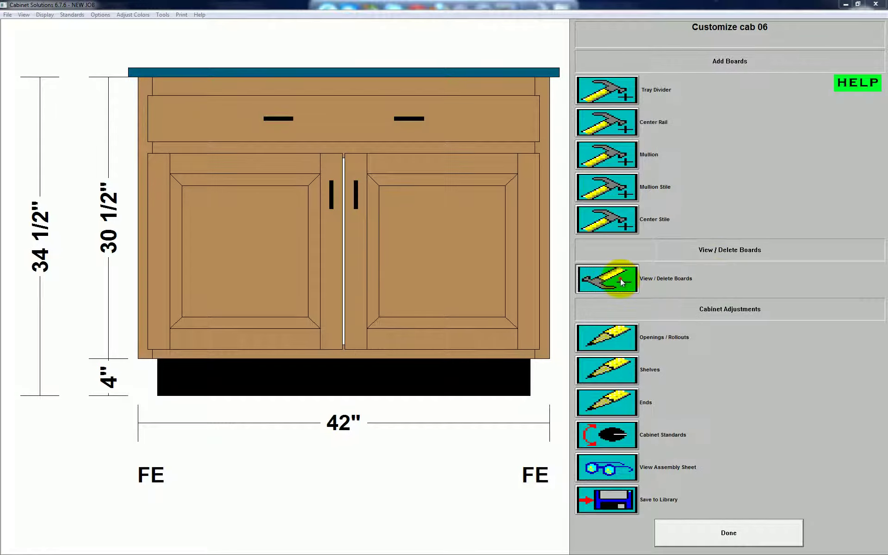
{"action": "left_click", "coordinate": [622, 281]}
{"action": "left_click", "coordinate": [729, 427]}
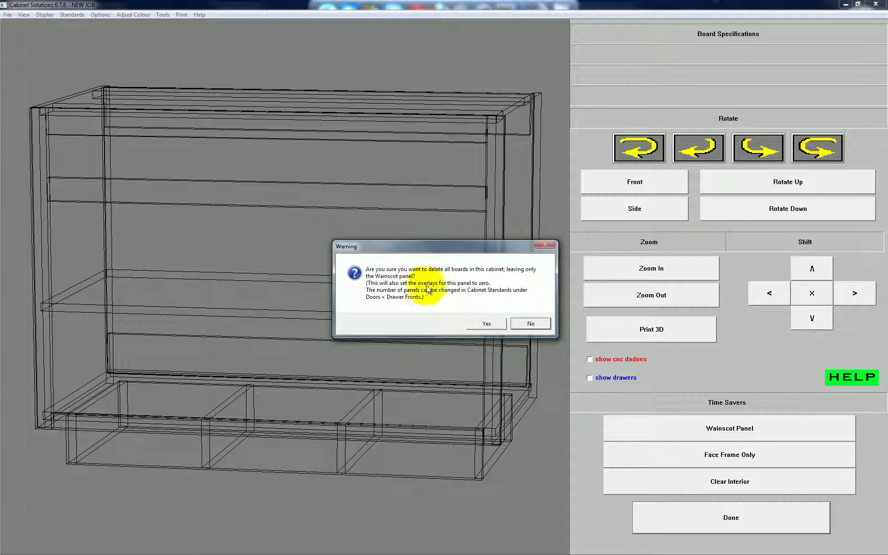
{"action": "left_click", "coordinate": [486, 323]}
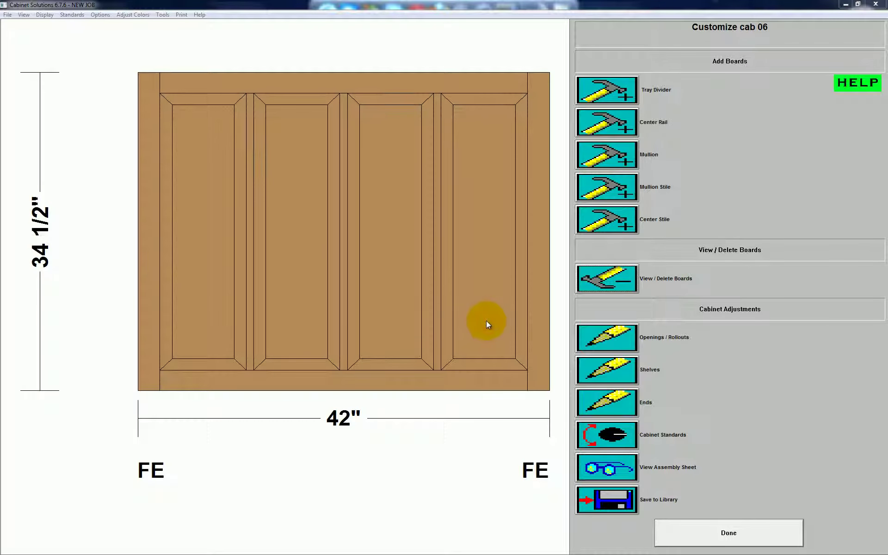
{"action": "left_click", "coordinate": [699, 522]}
{"action": "left_click", "coordinate": [688, 196]}
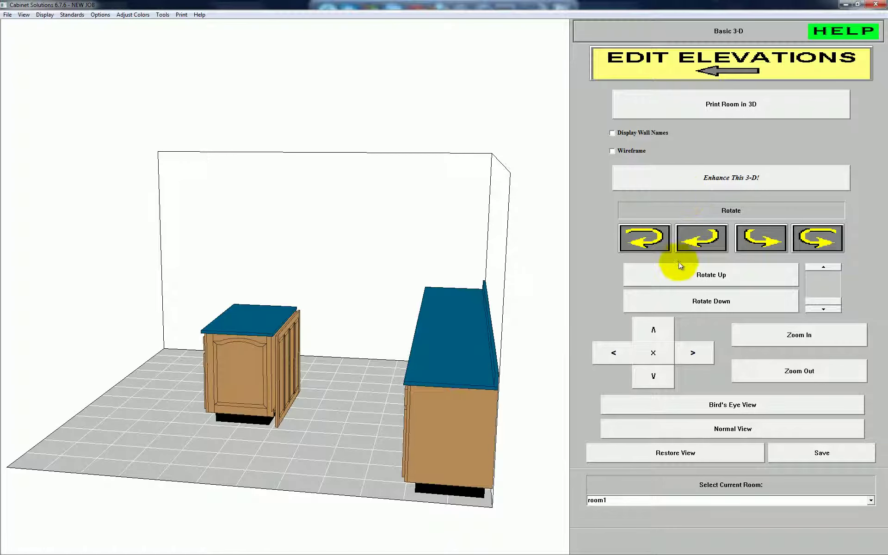
- Rotate the 3-D room to inspect the island's wainscot, then return to elevations
{"action": "left_click", "coordinate": [658, 247]}
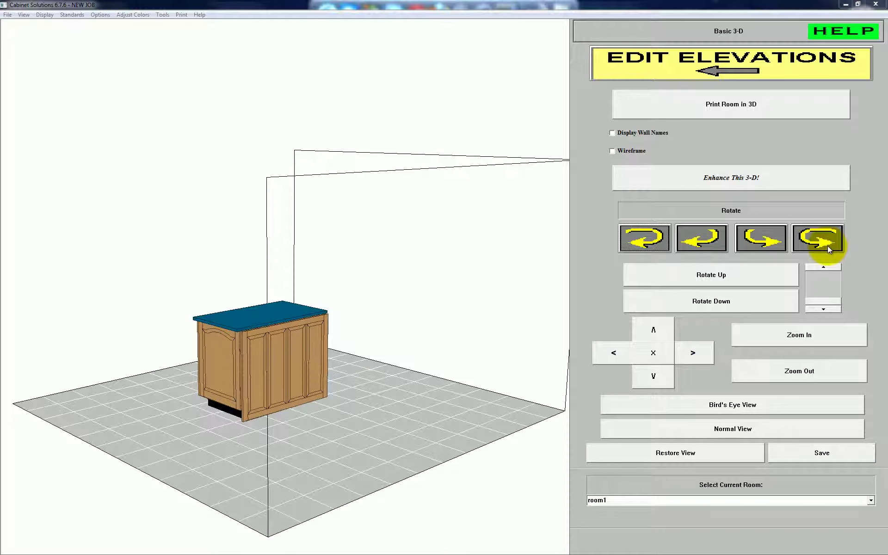
{"action": "left_click", "coordinate": [638, 67]}
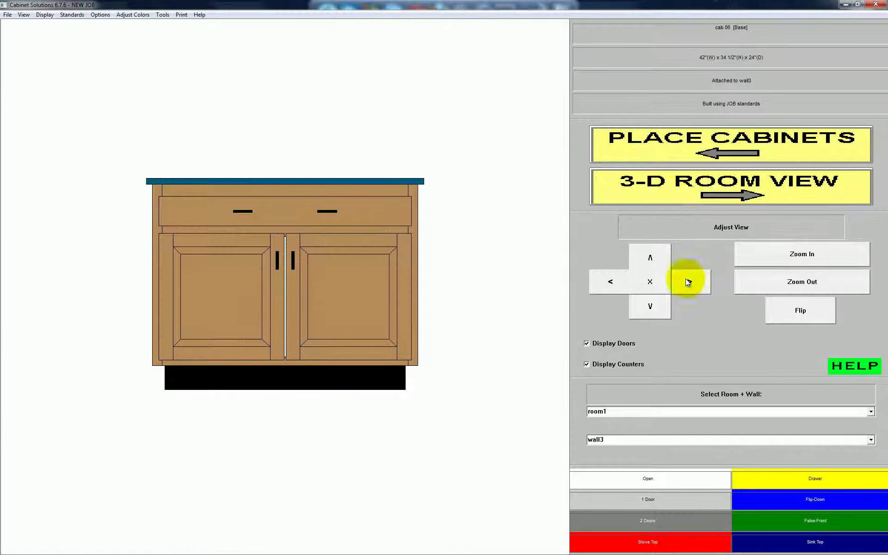
- Return to the floor plan and open the island wainscot's dimension editor
{"action": "left_click", "coordinate": [643, 156]}
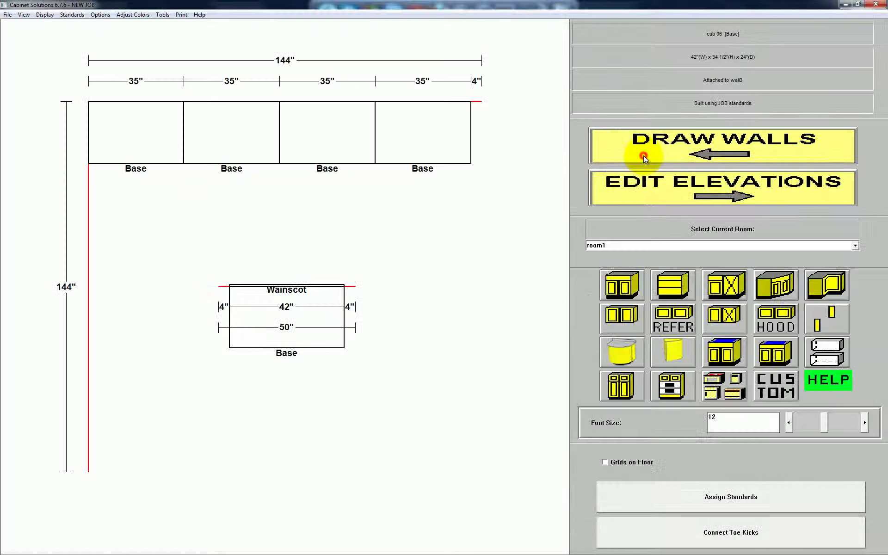
{"action": "left_click", "coordinate": [243, 287]}
{"action": "left_click", "coordinate": [244, 287]}
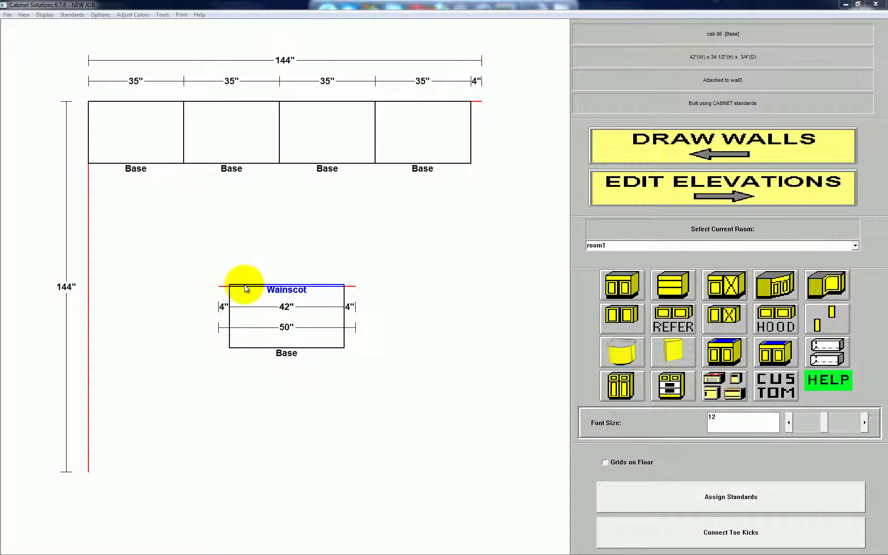
{"action": "left_click", "coordinate": [245, 287]}
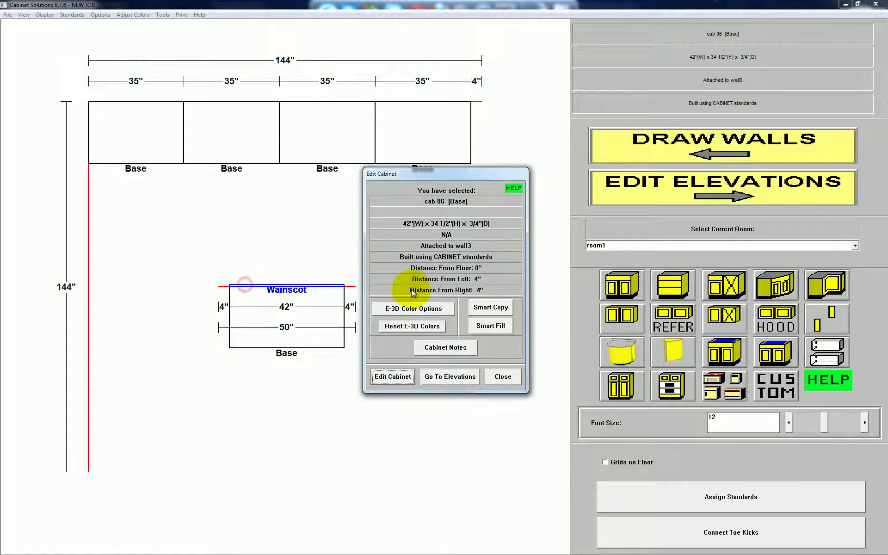
{"action": "left_click", "coordinate": [389, 375]}
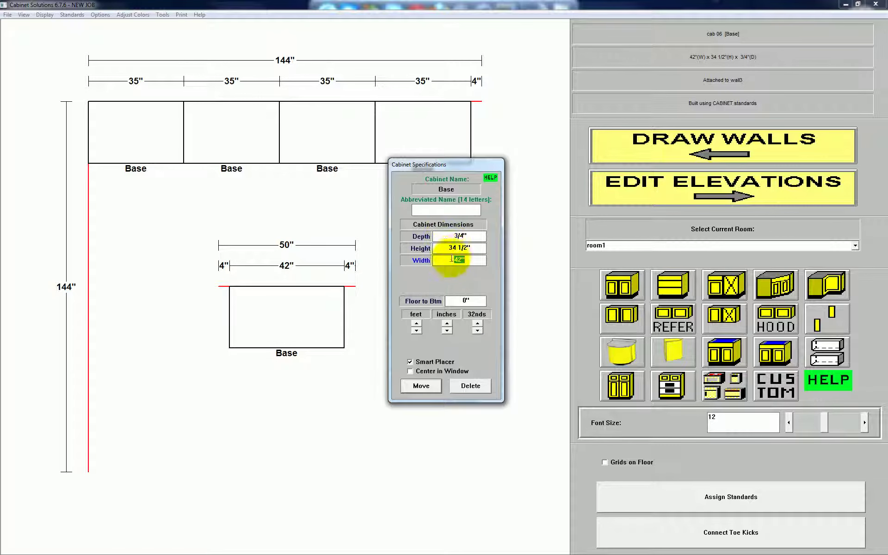
- Set the wainscot height to 38 1/2 inches and place it against the island
{"action": "left_click", "coordinate": [477, 248]}
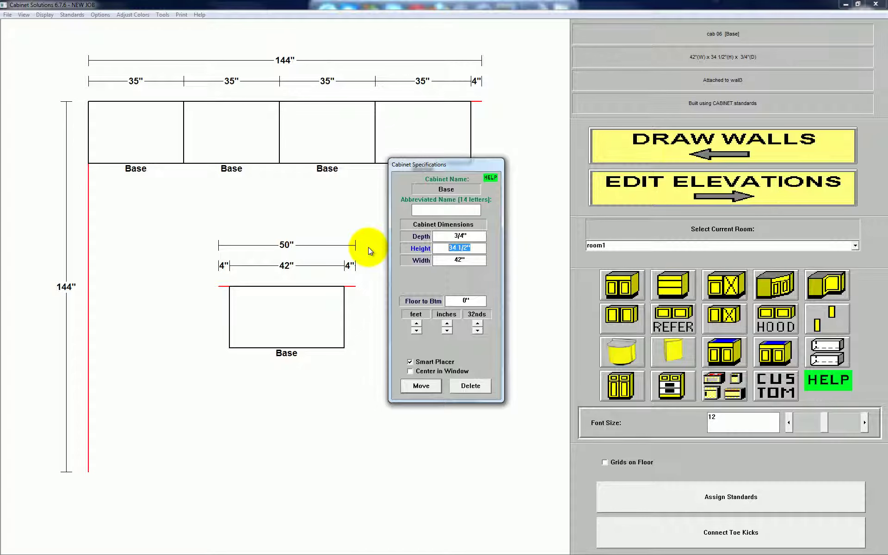
{"action": "type", "text": "38.5"}
{"action": "left_click", "coordinate": [420, 385]}
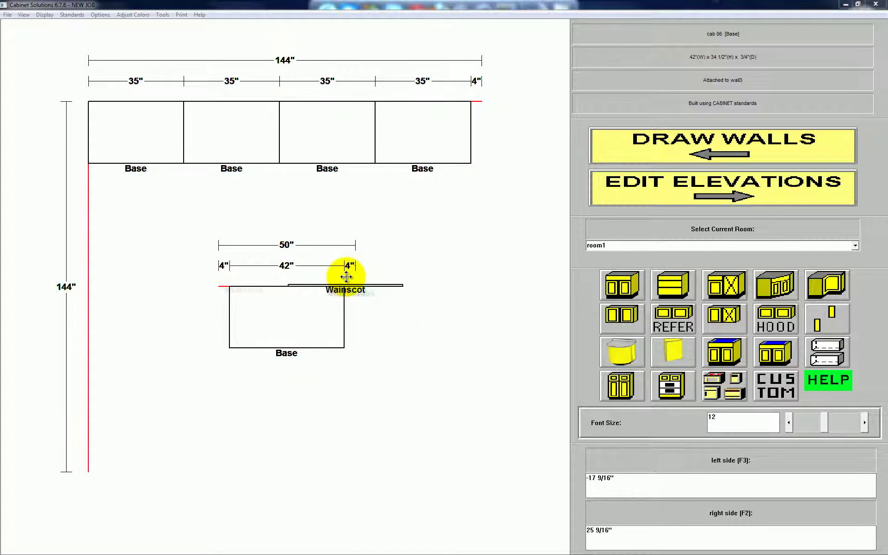
{"action": "left_click", "coordinate": [346, 277]}
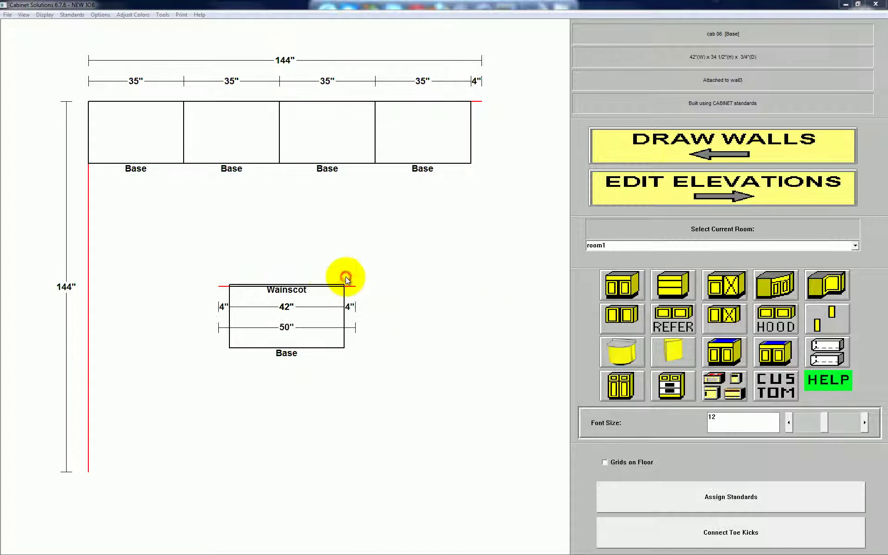
{"action": "left_click", "coordinate": [298, 289]}
- Open the wainscot's elevation and its Cabinet Standards countertop settings
{"action": "left_click", "coordinate": [459, 375]}
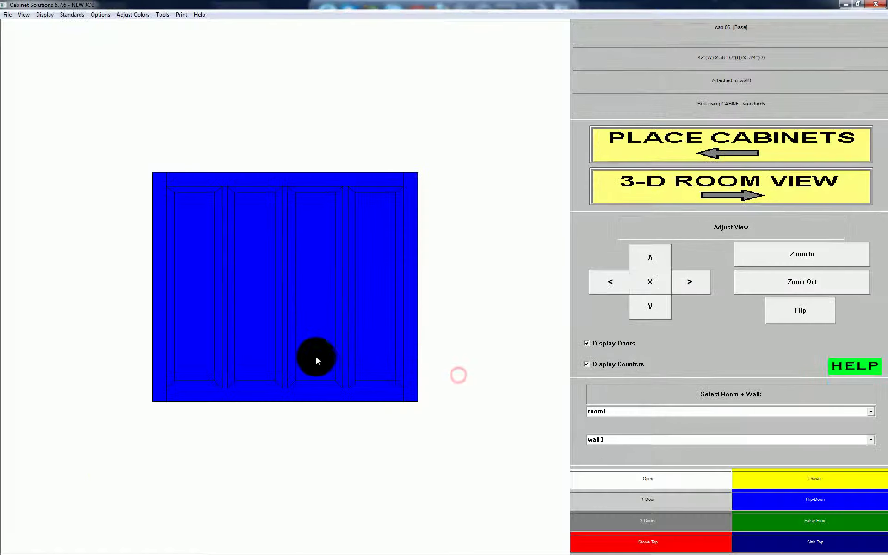
{"action": "left_click", "coordinate": [289, 296]}
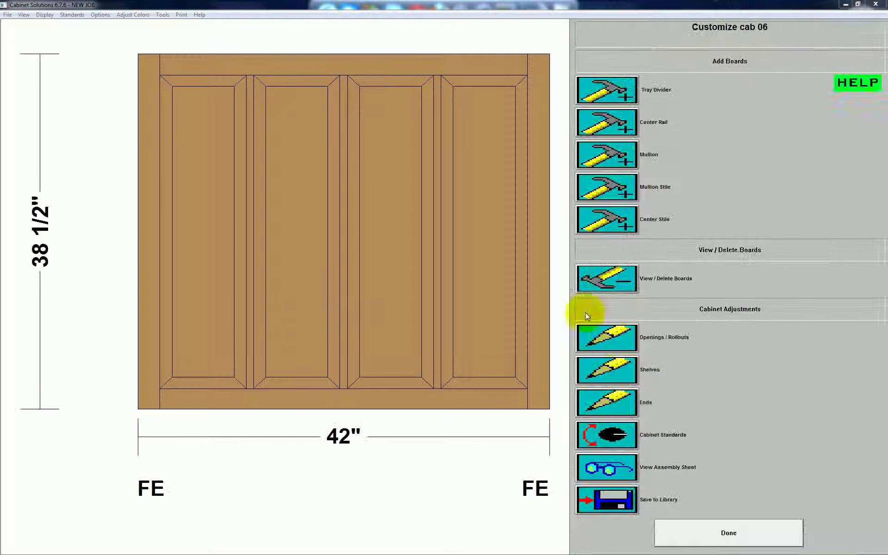
{"action": "left_click", "coordinate": [603, 435]}
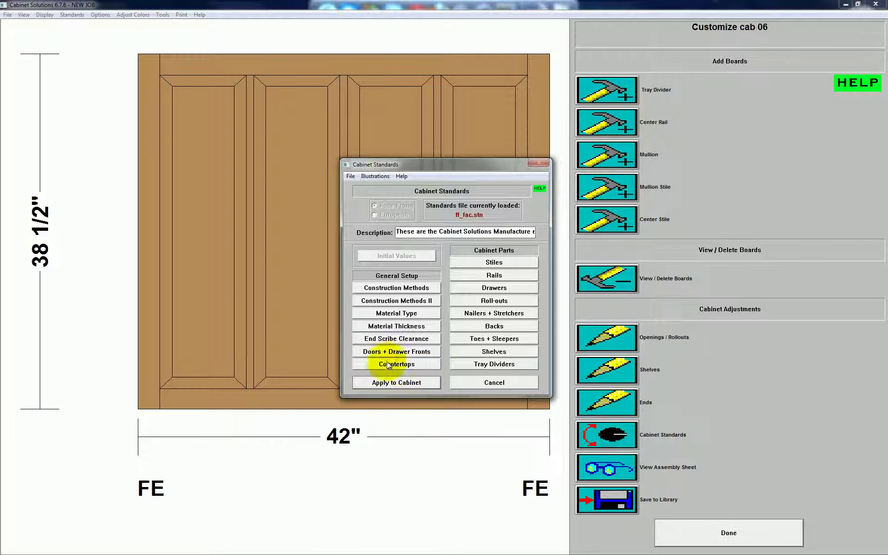
{"action": "left_click", "coordinate": [393, 364]}
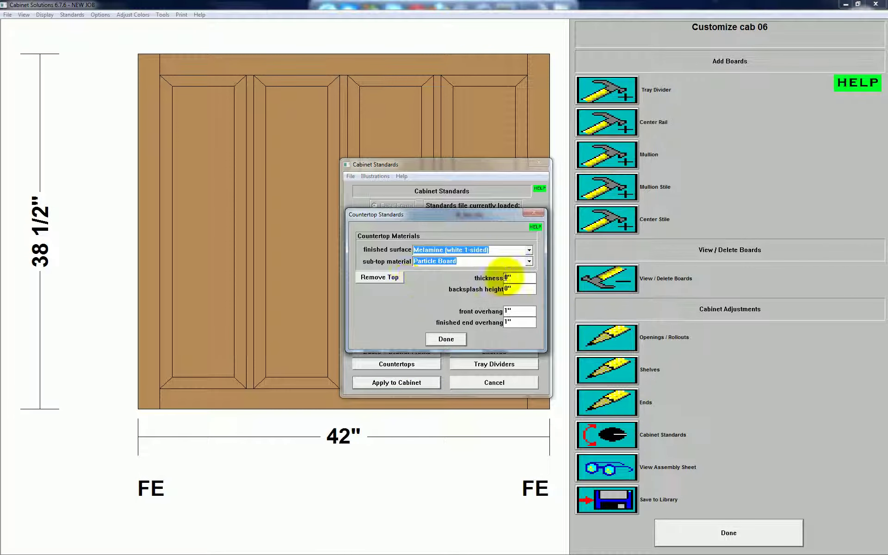
- Apply a 1-inch-thick countertop with 4-inch front overhang to the wainscot, then view in 3-D
{"action": "double_click", "coordinate": [508, 278]}
{"action": "type", "text": "1"}
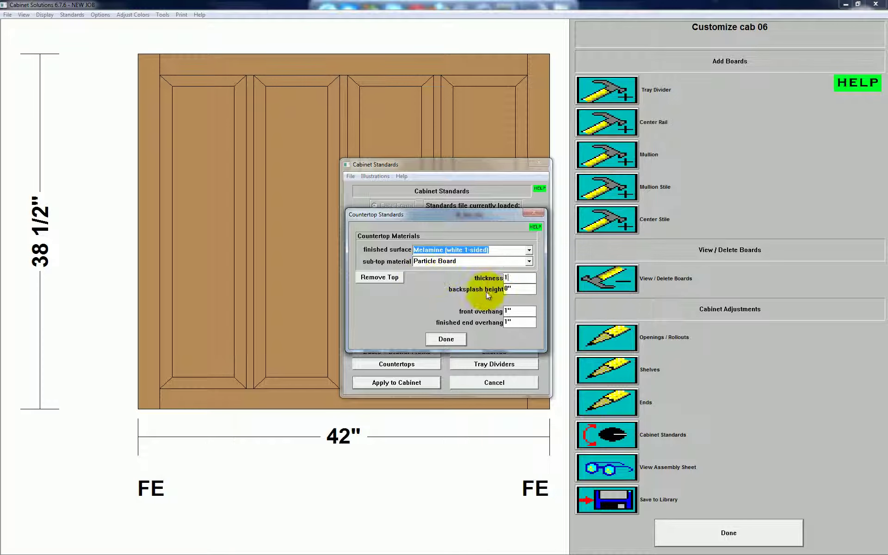
{"action": "double_click", "coordinate": [521, 310]}
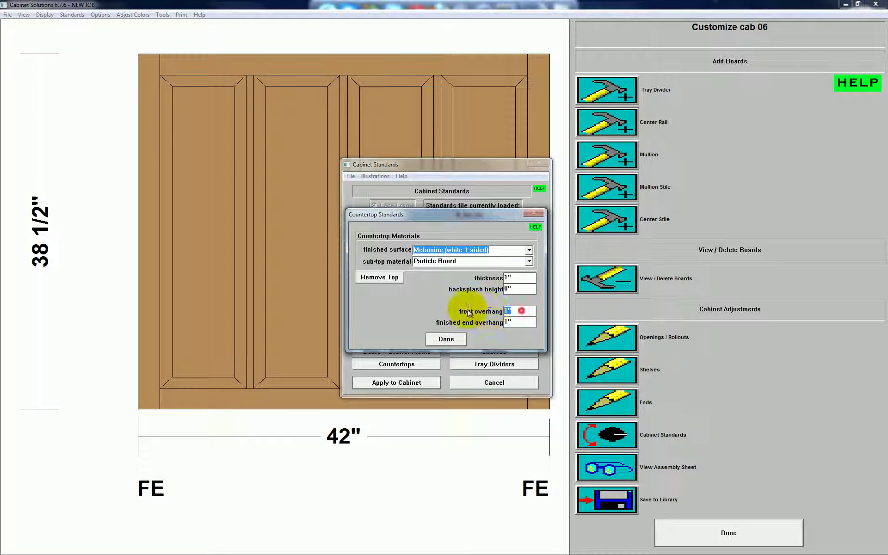
{"action": "type", "text": "4"}
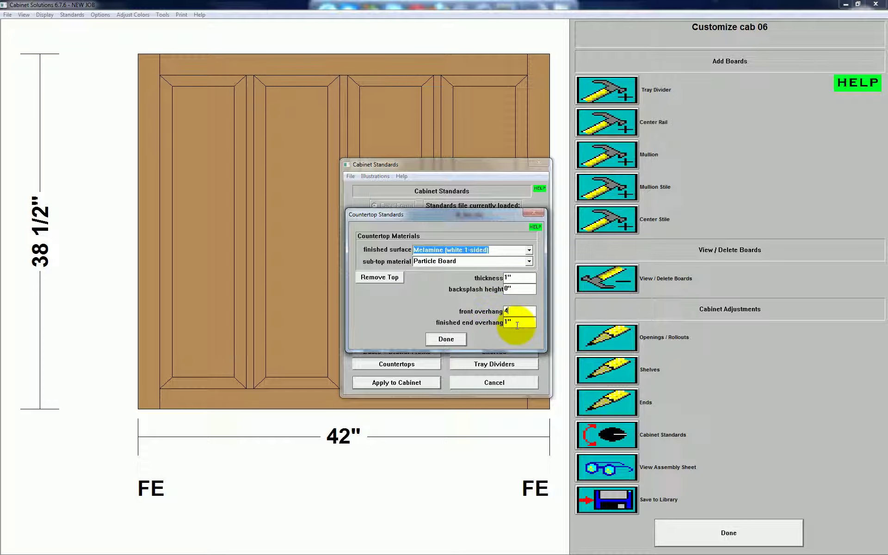
{"action": "left_click", "coordinate": [431, 339]}
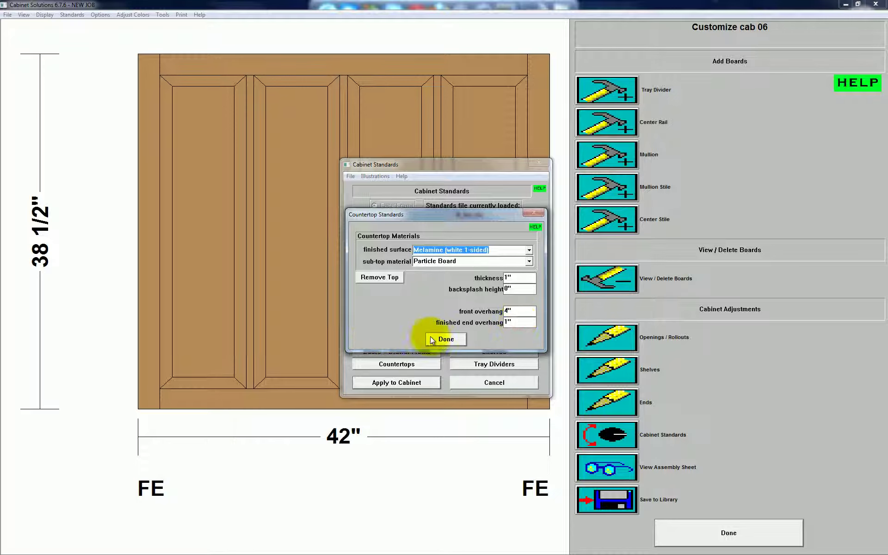
{"action": "left_click", "coordinate": [396, 383]}
{"action": "left_click", "coordinate": [699, 540]}
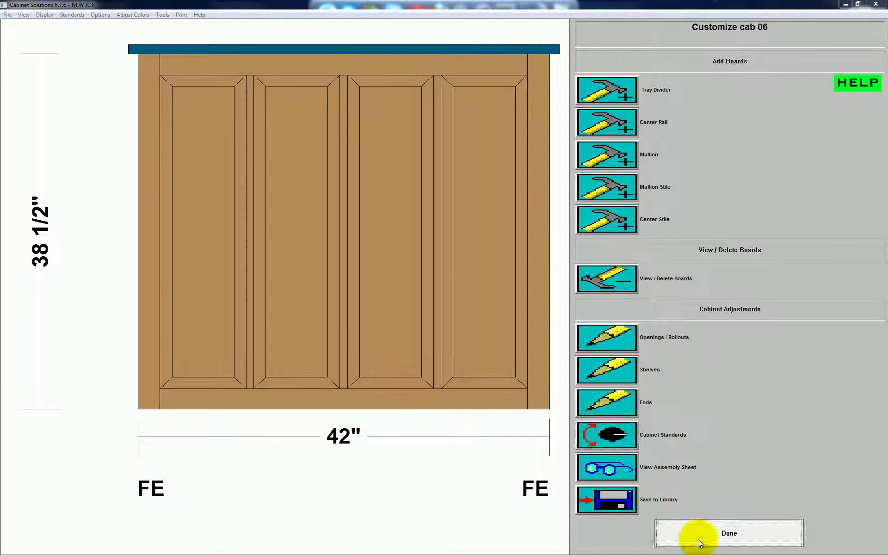
{"action": "left_click", "coordinate": [696, 197]}
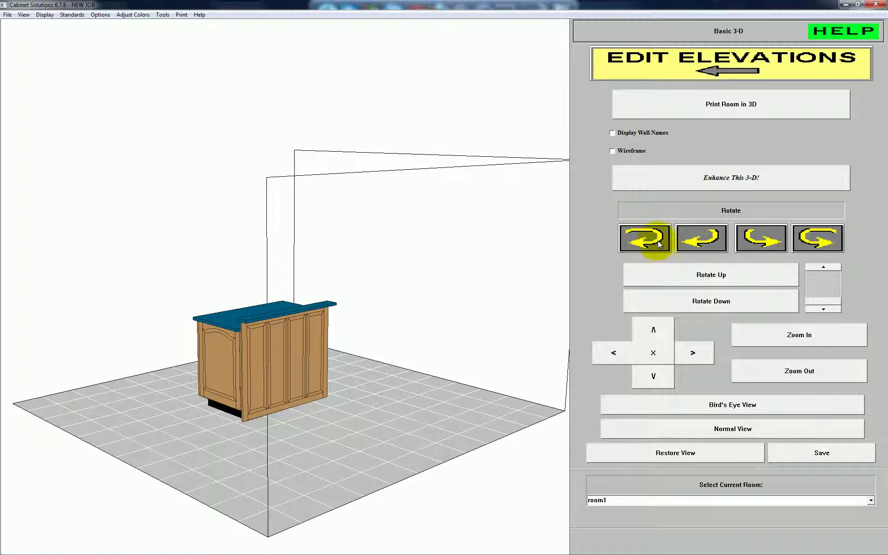
{"action": "left_click", "coordinate": [824, 236]}
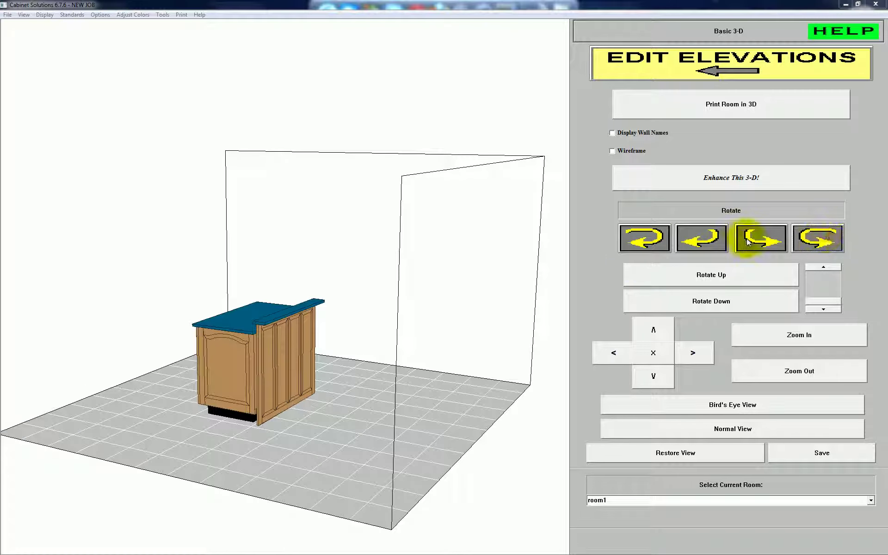
{"action": "left_click", "coordinate": [822, 238]}
{"action": "left_click", "coordinate": [824, 238]}
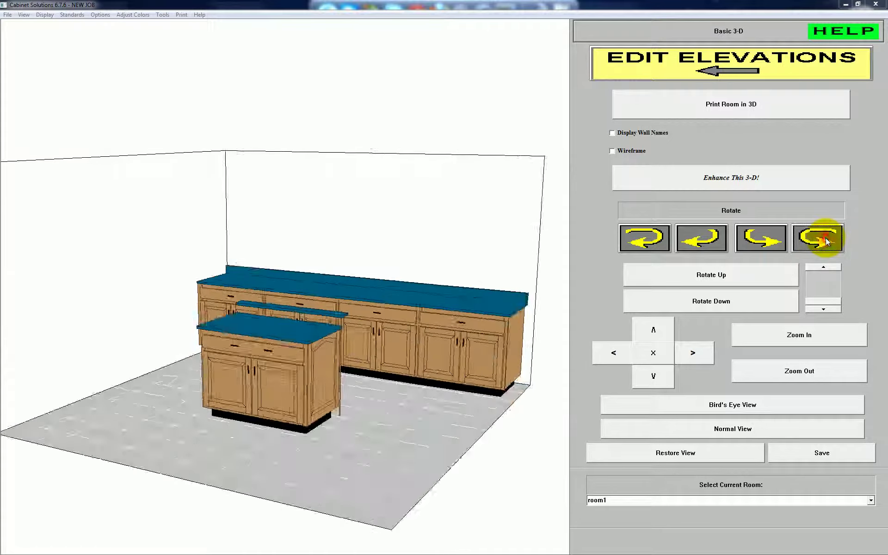
{"action": "left_click", "coordinate": [824, 238]}
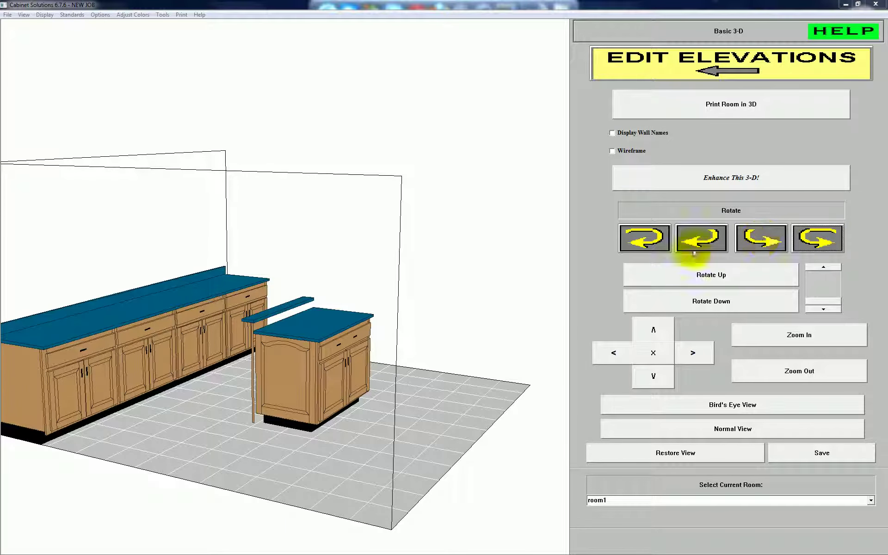
{"action": "left_click", "coordinate": [645, 240]}
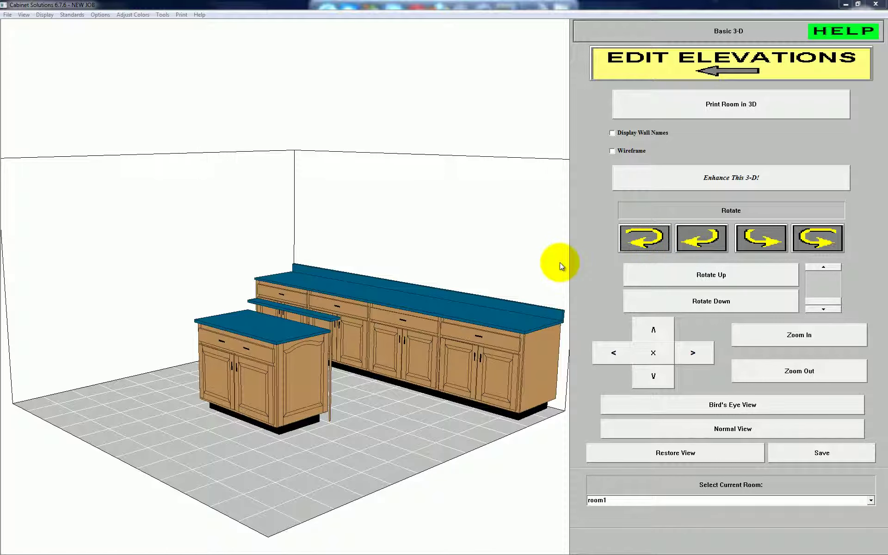
{"action": "left_click", "coordinate": [646, 239]}
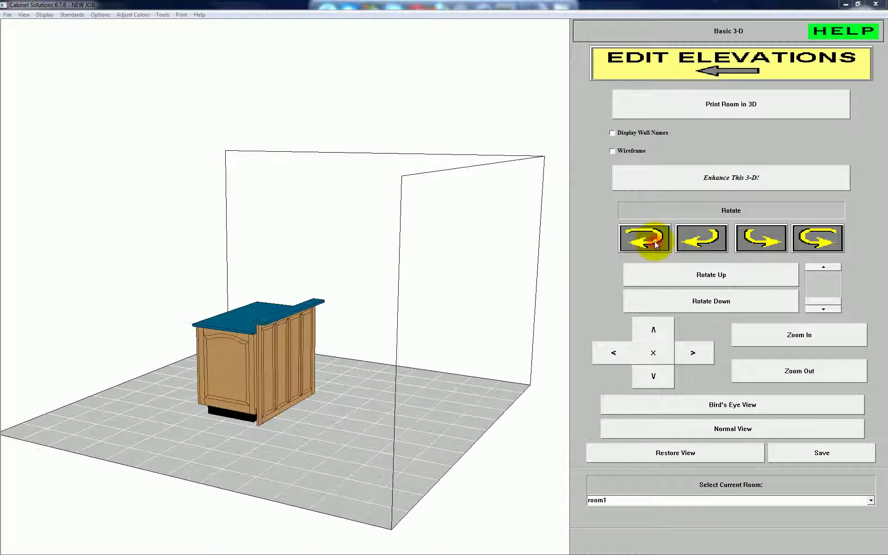